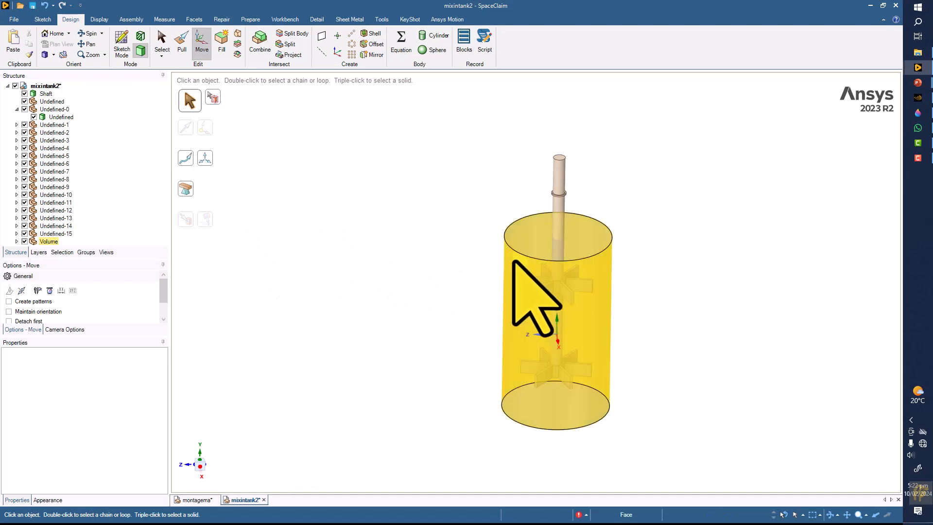
# - Hide the Shaft and move the Volume body out of its component to the top level of the mixintank2 structure
pyautogui.click(25, 96)
pyautogui.click(24, 94)
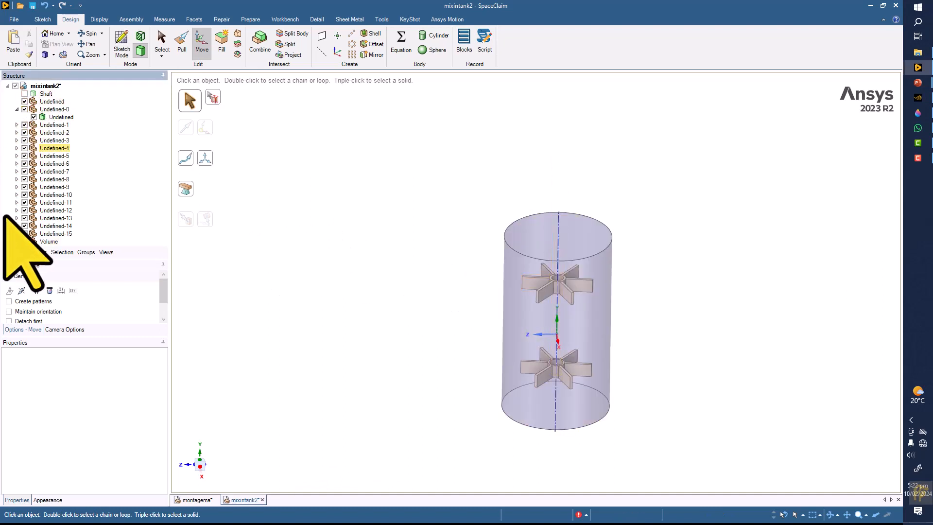
pyautogui.click(17, 241)
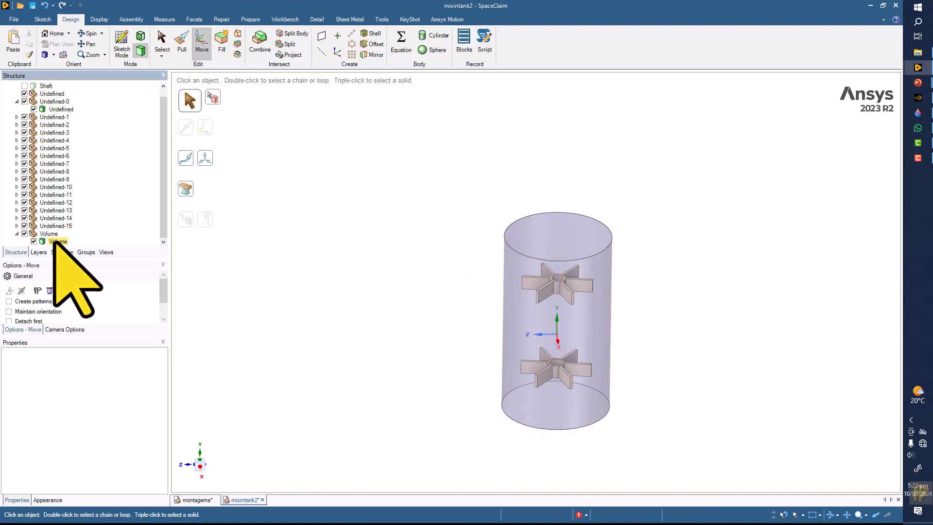
pyautogui.click(56, 241)
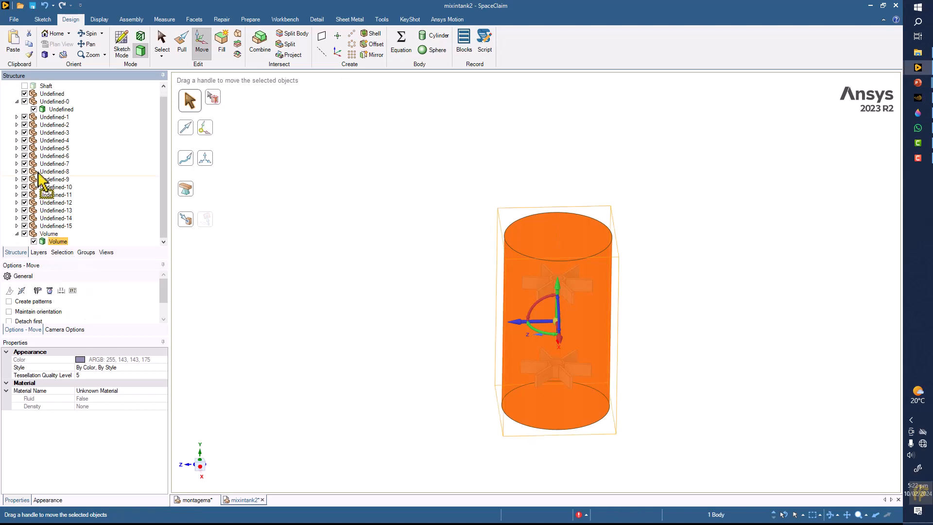
pyautogui.scroll(1, 43, 90)
pyautogui.moveTo(47, 89); pyautogui.dragTo(47, 92)
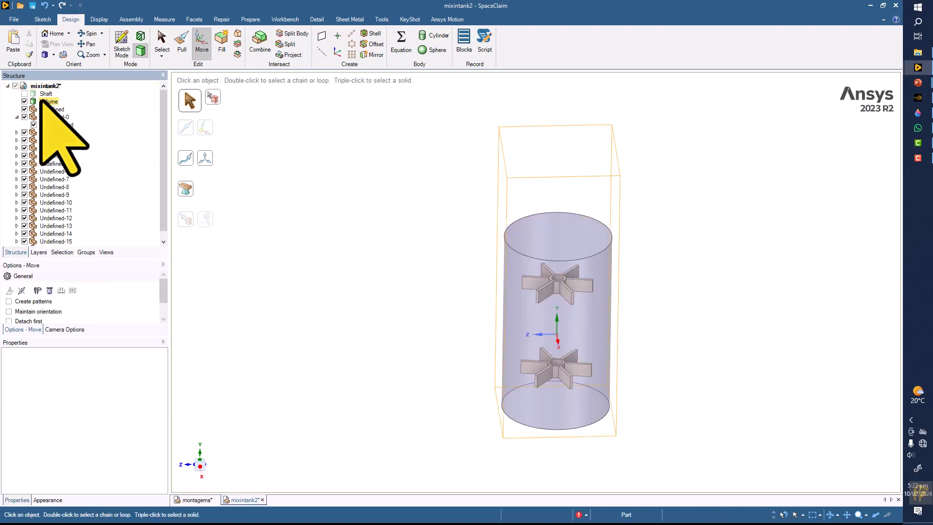
# - Rename the top-level Volume body as Tank
pyautogui.rightClick(49, 101)
pyautogui.click(71, 155)
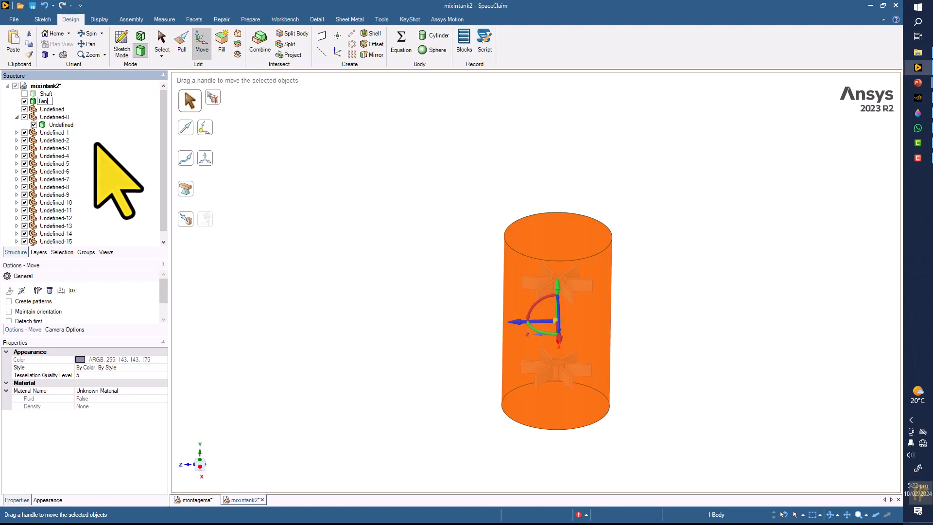
pyautogui.click(261, 237)
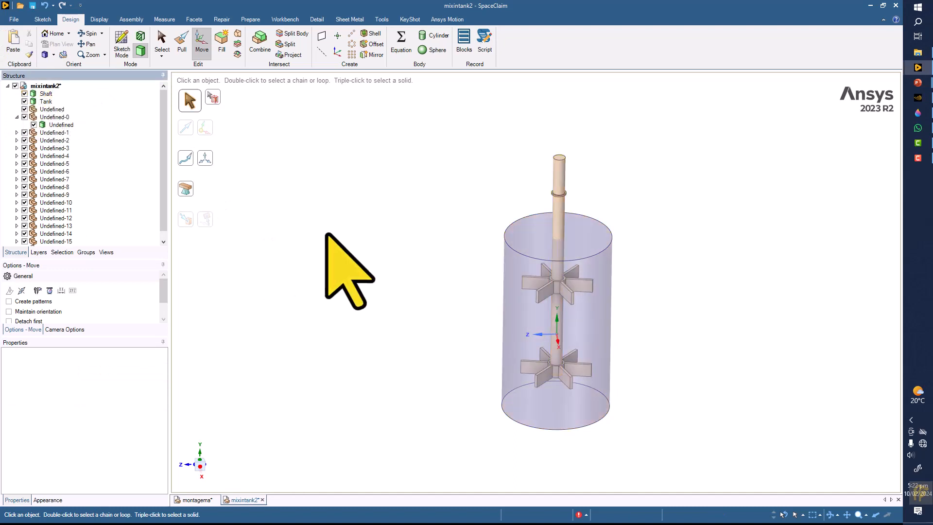
# - Hide the Tank and Shaft, and copy and paste the top ring face of the upper impeller's hub as a separate surface
pyautogui.click(25, 101)
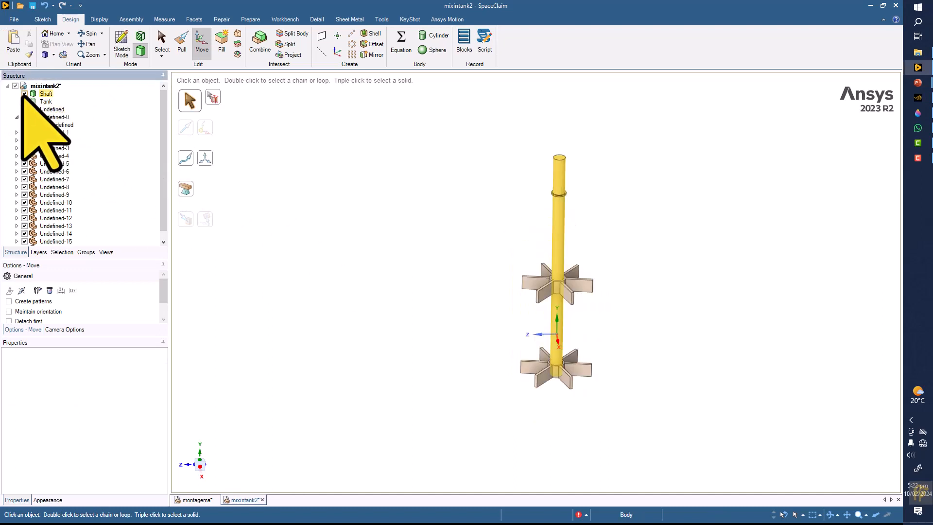
pyautogui.click(24, 93)
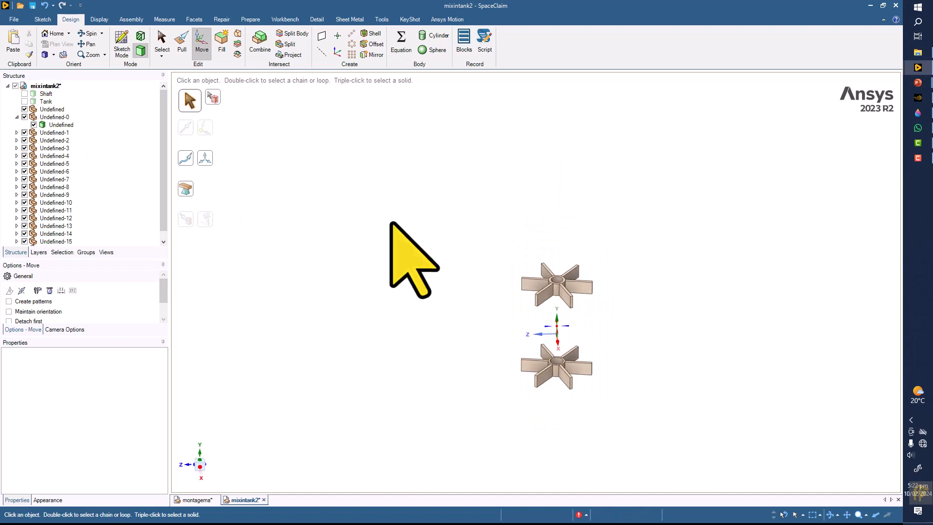
pyautogui.scroll(2, 396, 219)
pyautogui.scroll(3, 554, 268)
pyautogui.keyDown('ctrl'); pyautogui.moveTo(554, 270); pyautogui.dragTo(369, 213, button='middle'); pyautogui.keyUp('ctrl')
pyautogui.scroll(7, 462, 253)
pyautogui.scroll(3, 443, 266)
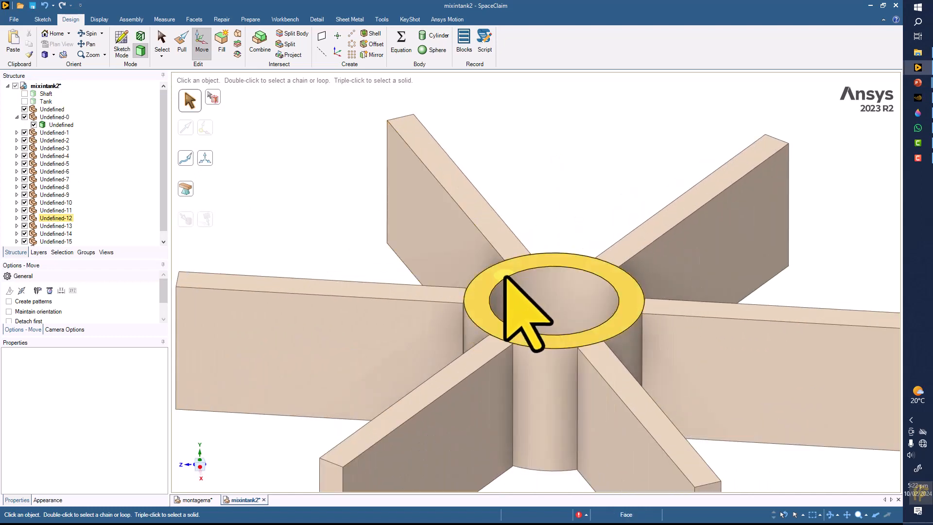
pyautogui.click(508, 274)
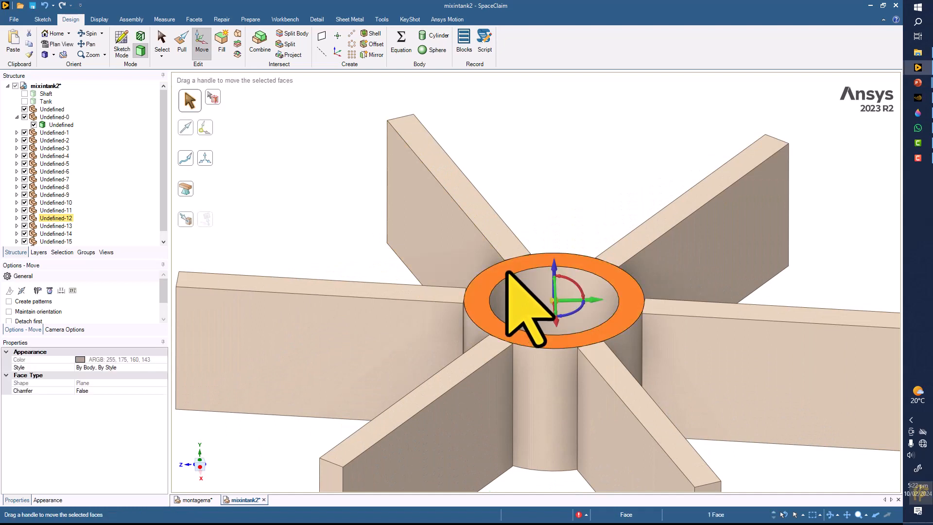
pyautogui.rightClick(558, 166)
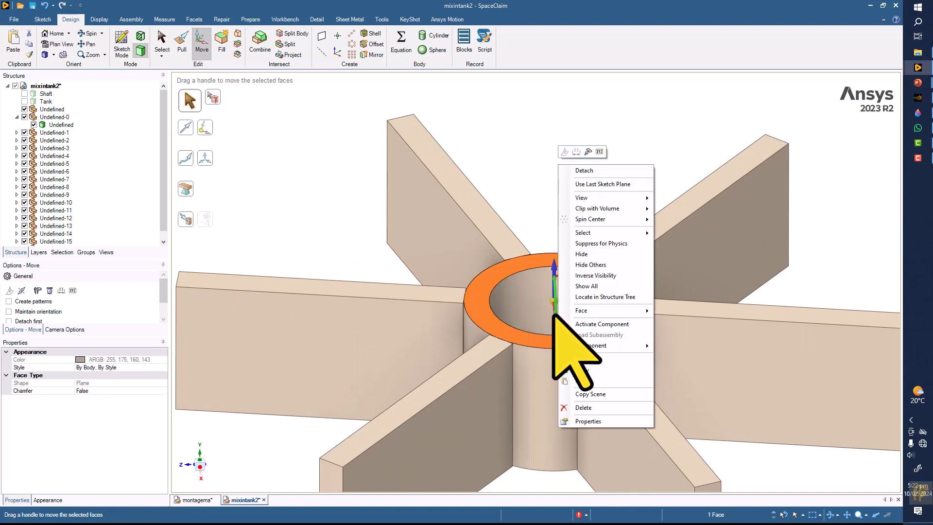
pyautogui.click(581, 373)
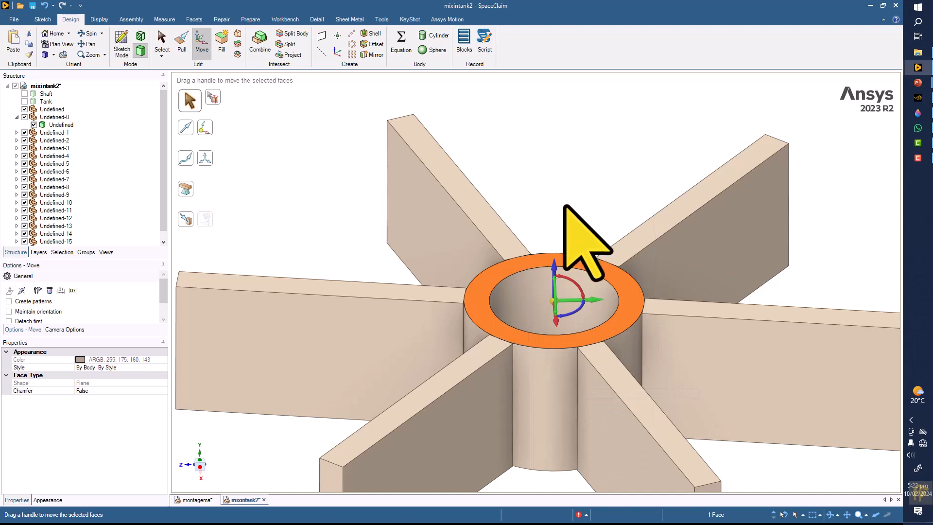
pyautogui.rightClick(563, 160)
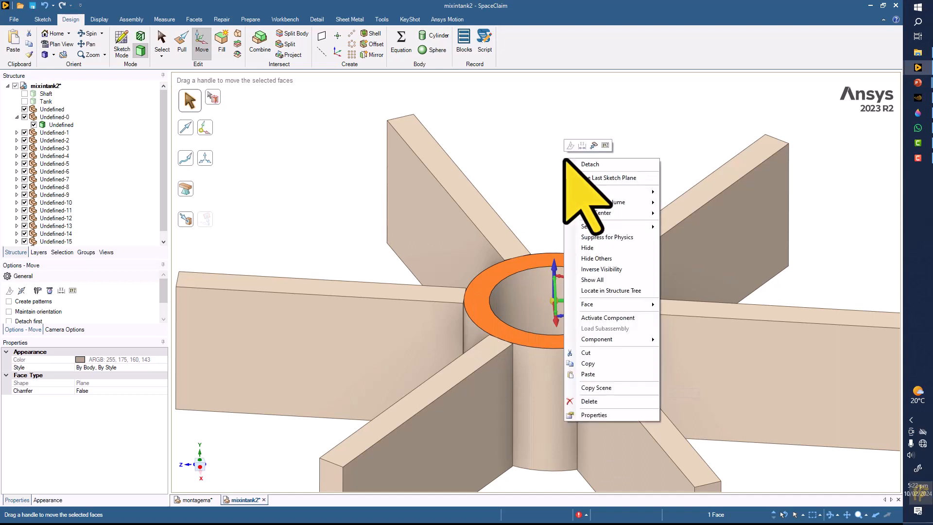
pyautogui.click(588, 374)
# - Delete the upper impeller's original hub body, keeping the pasted ring surface
pyautogui.click(532, 375)
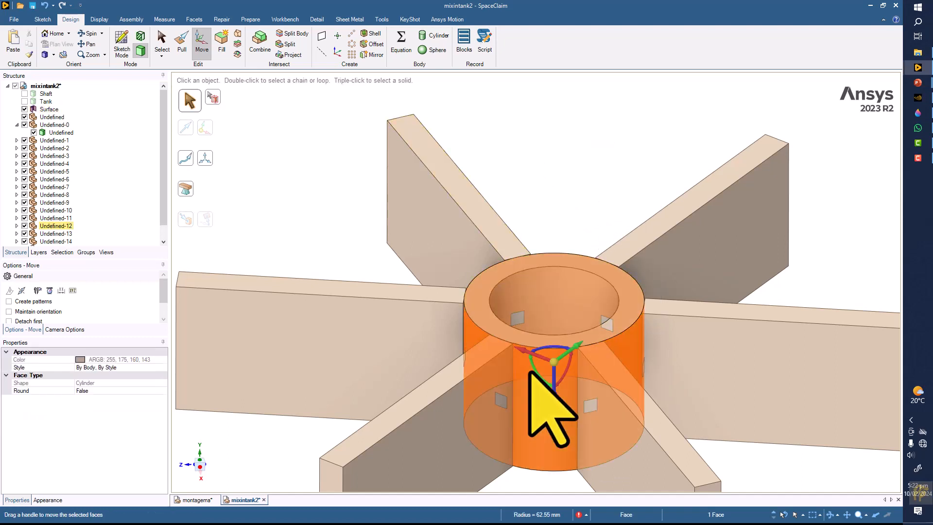
pyautogui.tripleClick(531, 374)
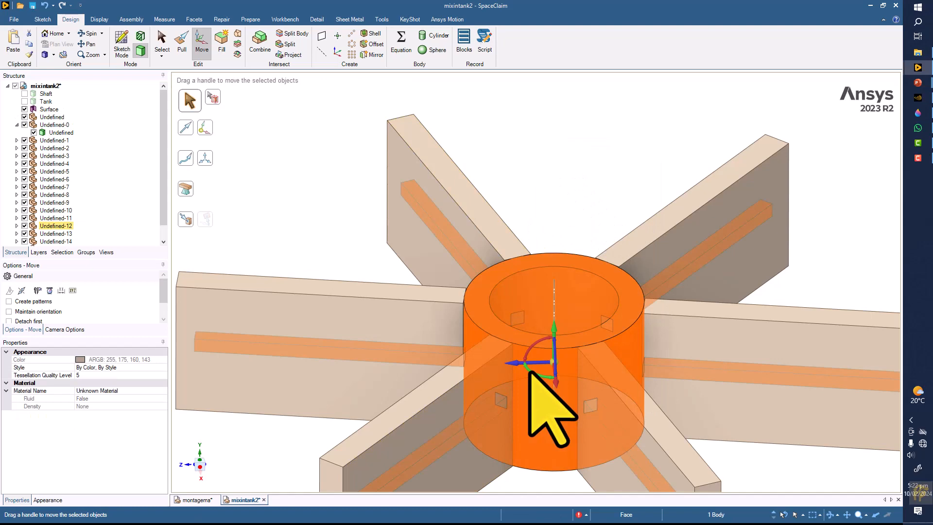
pyautogui.press('Delete')
# - Delete five of the upper impeller's six blades, keeping only the Undefined-4 blade
pyautogui.moveTo(557, 160); pyautogui.dragTo(546, 204, button='middle')
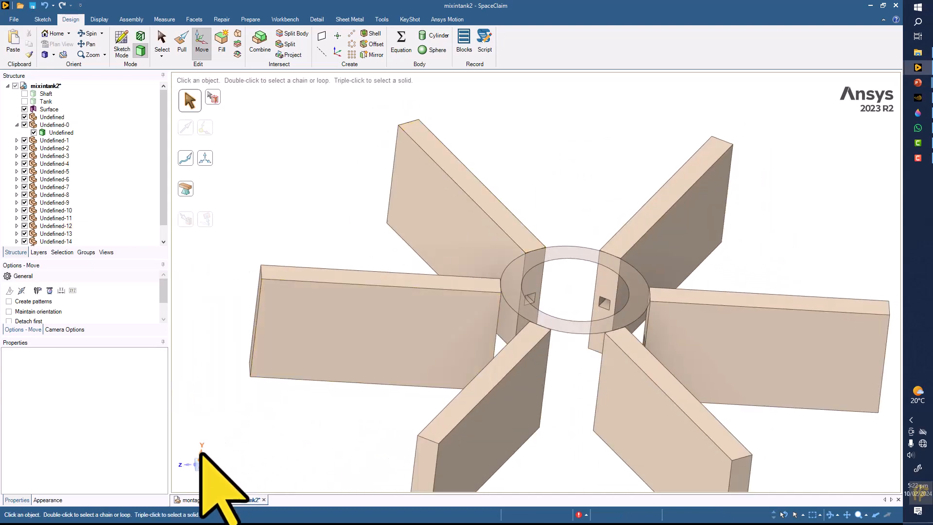
pyautogui.click(201, 454)
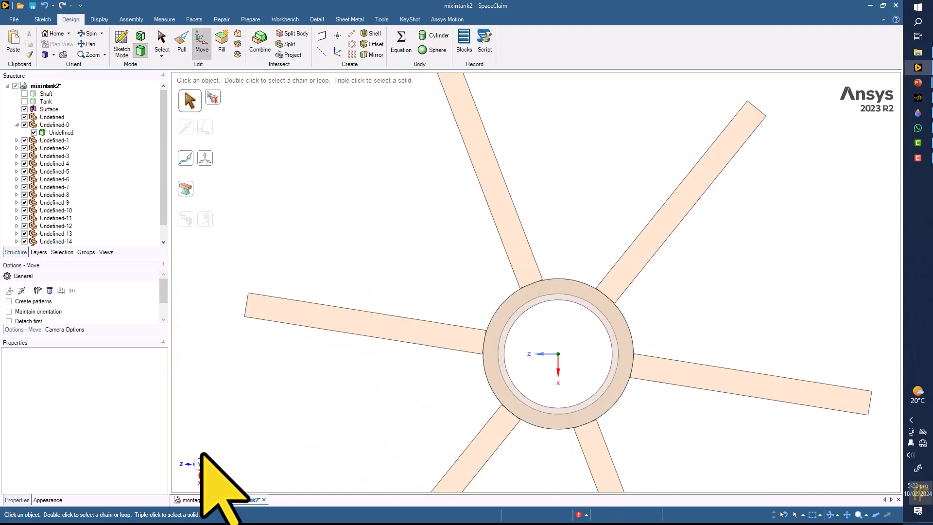
pyautogui.scroll(-5, 307, 440)
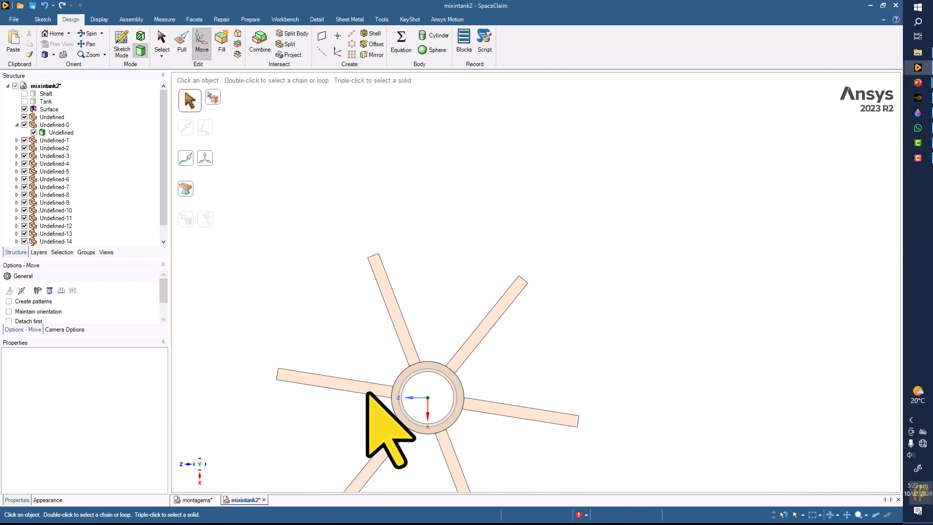
pyautogui.keyDown('shift'); pyautogui.moveTo(439, 266); pyautogui.dragTo(515, 166, button='middle'); pyautogui.keyUp('shift')
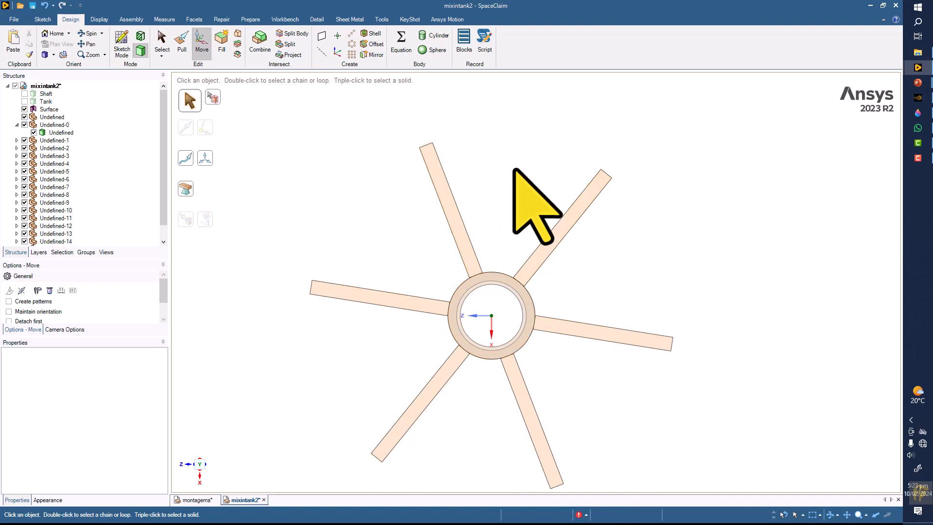
pyautogui.moveTo(504, 215); pyautogui.dragTo(512, 269, button='middle')
pyautogui.scroll(-3, 549, 271)
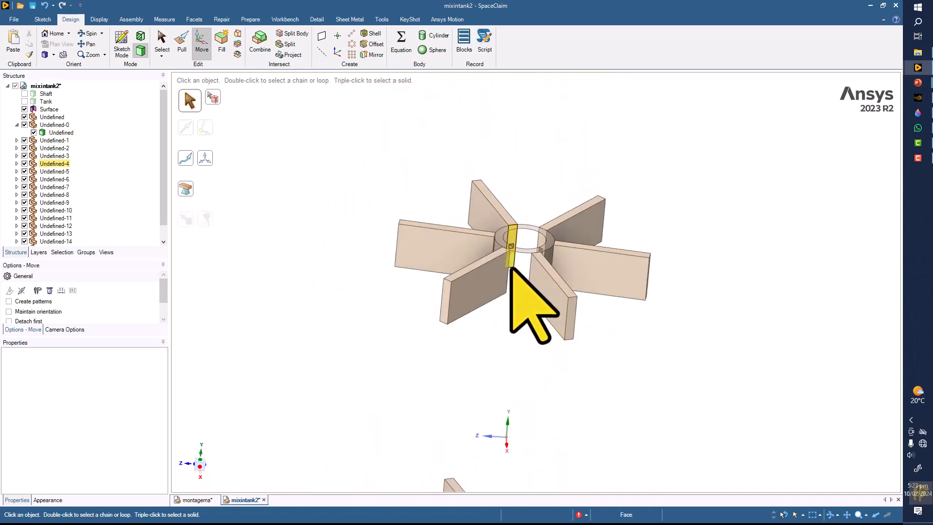
pyautogui.click(162, 38)
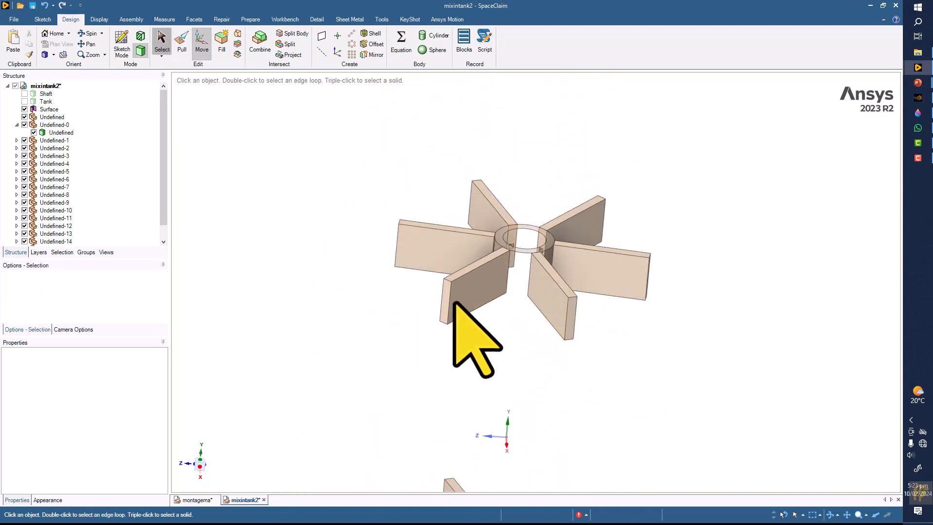
pyautogui.click(462, 313)
pyautogui.click(437, 254)
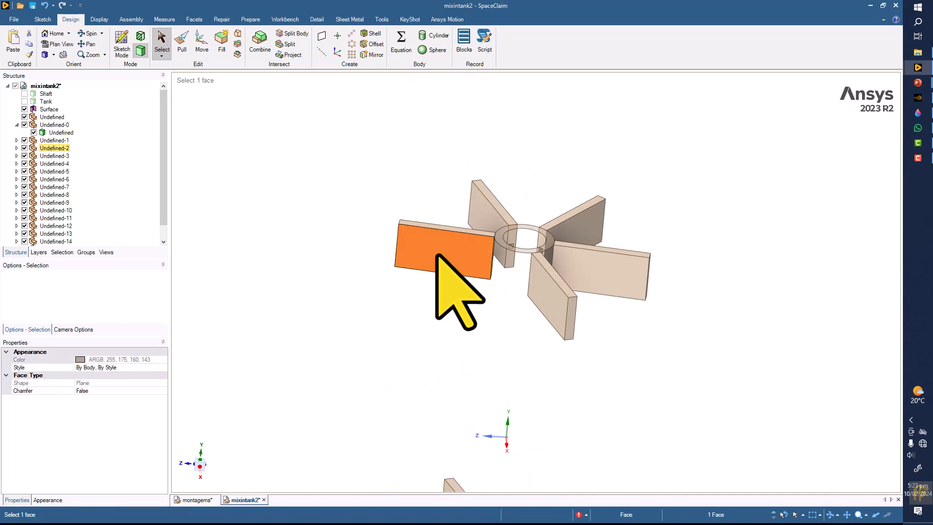
pyautogui.press('Delete')
pyautogui.click(538, 285)
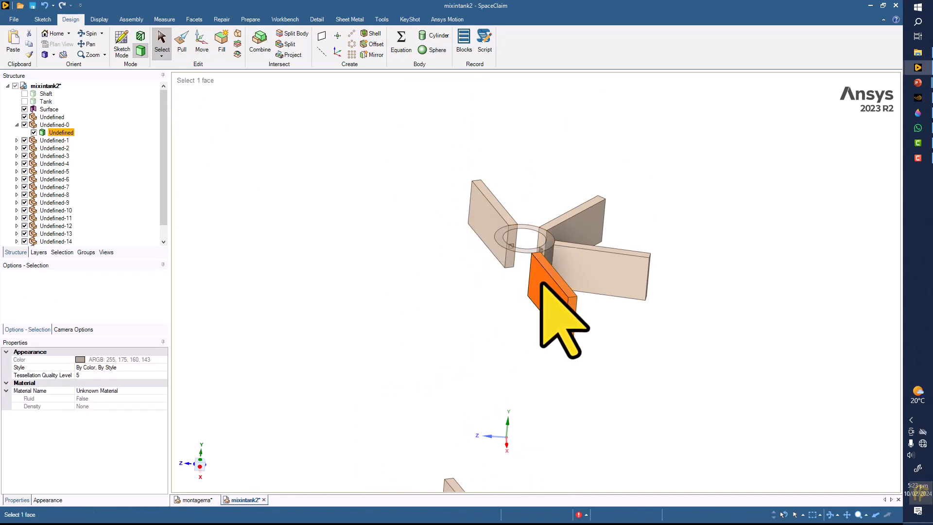
pyautogui.press('Delete')
pyautogui.click(589, 265)
pyautogui.press('Delete')
pyautogui.click(577, 232)
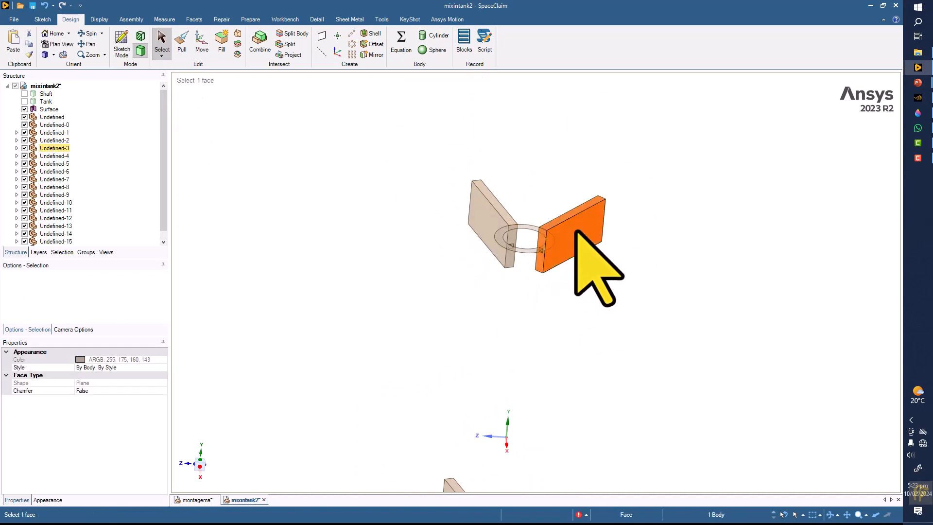
pyautogui.press('Delete')
# - Select the faces of the small square hole in the remaining blade's inner end and remove it with Fill
pyautogui.scroll(4, 581, 250)
pyautogui.moveTo(530, 244); pyautogui.dragTo(495, 277, button='middle')
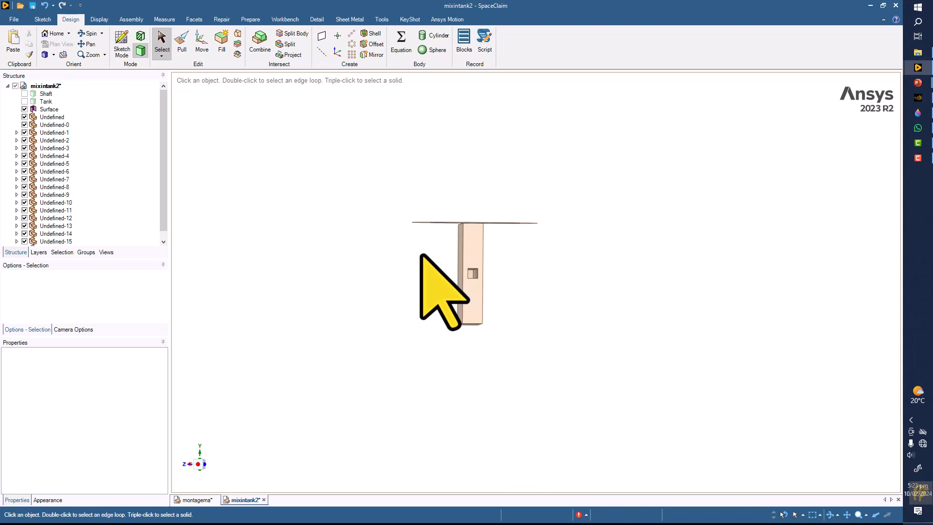
pyautogui.moveTo(512, 291); pyautogui.dragTo(512, 291)
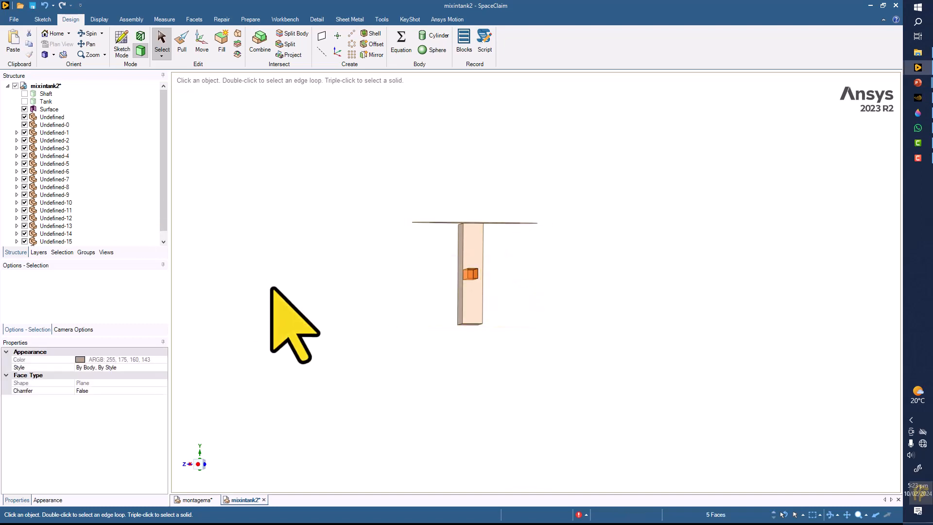
pyautogui.click(219, 46)
# - Pull the ring surface 100 mm downward with no merge to form a solid hub
pyautogui.moveTo(334, 261); pyautogui.dragTo(392, 247, button='middle')
pyautogui.scroll(3, 360, 242)
pyautogui.keyDown('shift'); pyautogui.moveTo(392, 246); pyautogui.dragTo(300, 250, button='middle'); pyautogui.keyUp('shift')
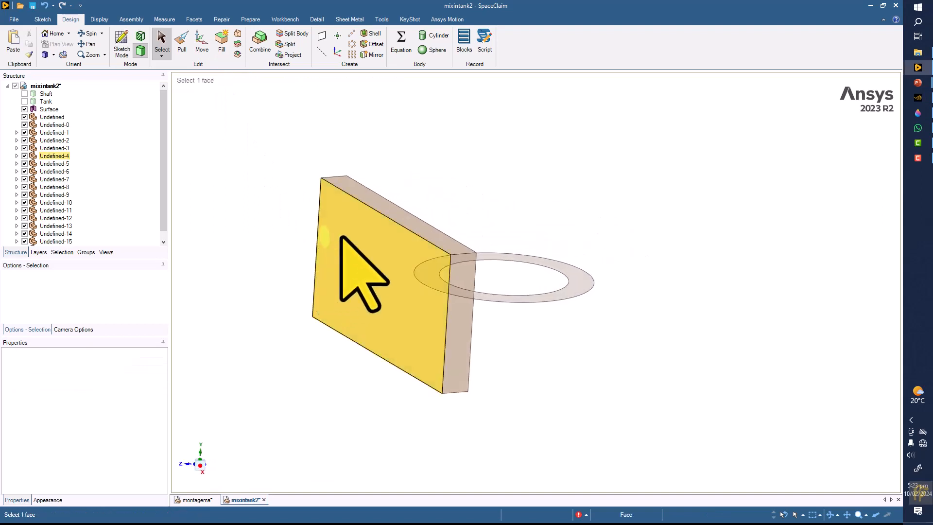
pyautogui.click(433, 267)
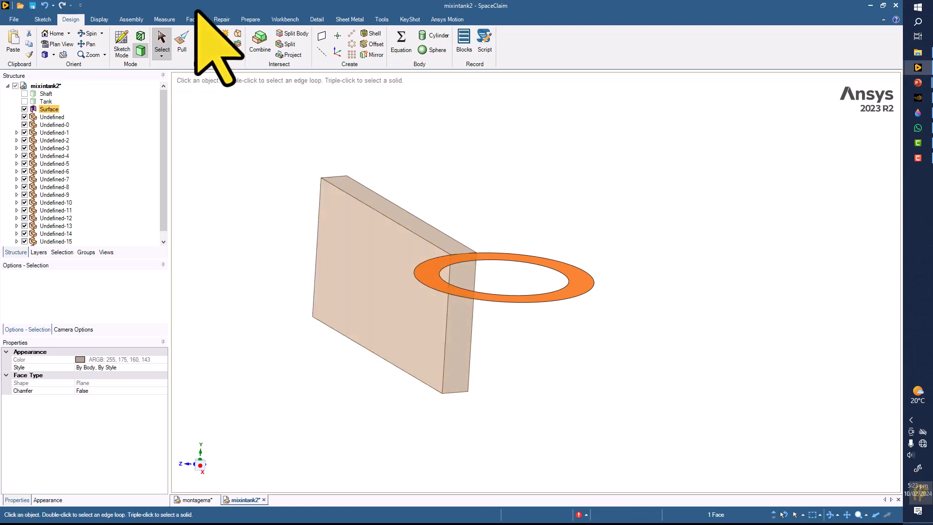
pyautogui.click(183, 46)
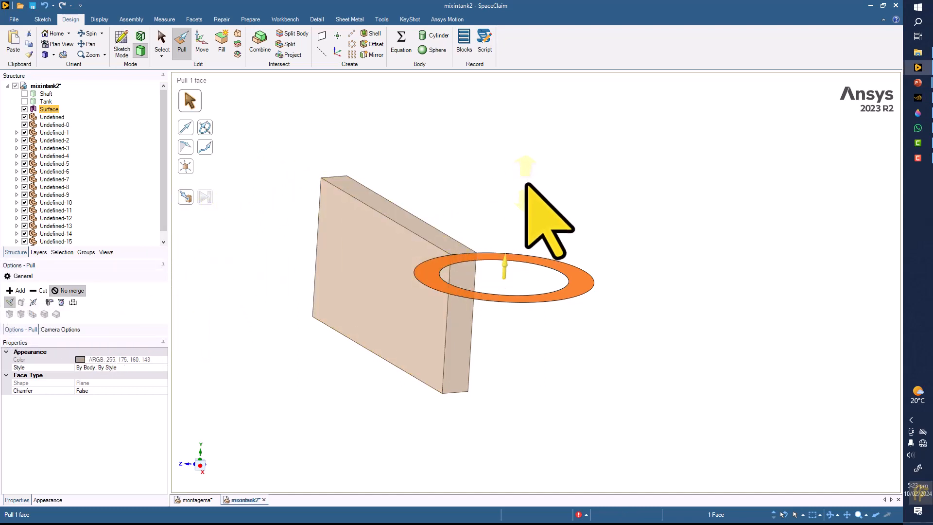
pyautogui.moveTo(534, 184); pyautogui.dragTo(539, 254)
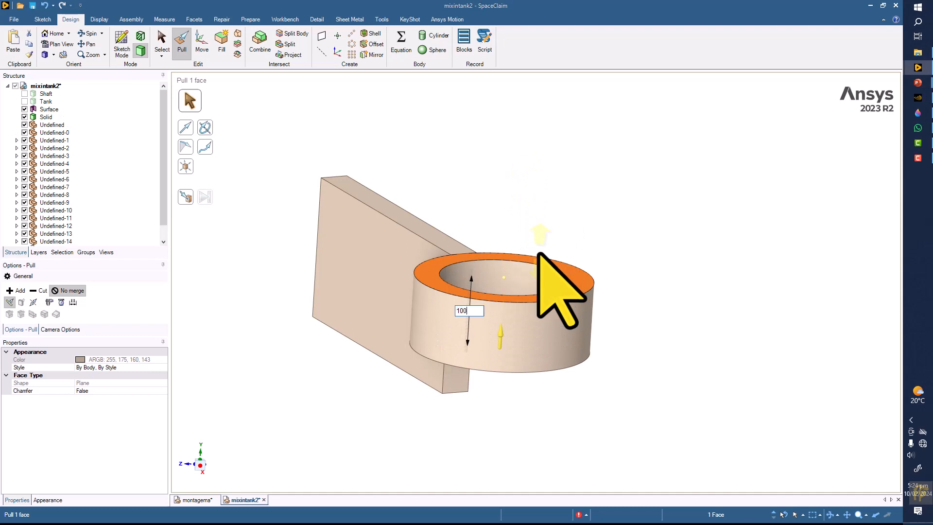
pyautogui.moveTo(539, 254); pyautogui.dragTo(523, 201)
pyautogui.click(530, 181)
# - Try to pull the blade's inner end face up to the hub's outer cylindrical surface with no merge
pyautogui.moveTo(530, 181); pyautogui.dragTo(461, 238, button='middle')
pyautogui.scroll(3, 464, 240)
pyautogui.moveTo(539, 228); pyautogui.dragTo(680, 143, button='middle')
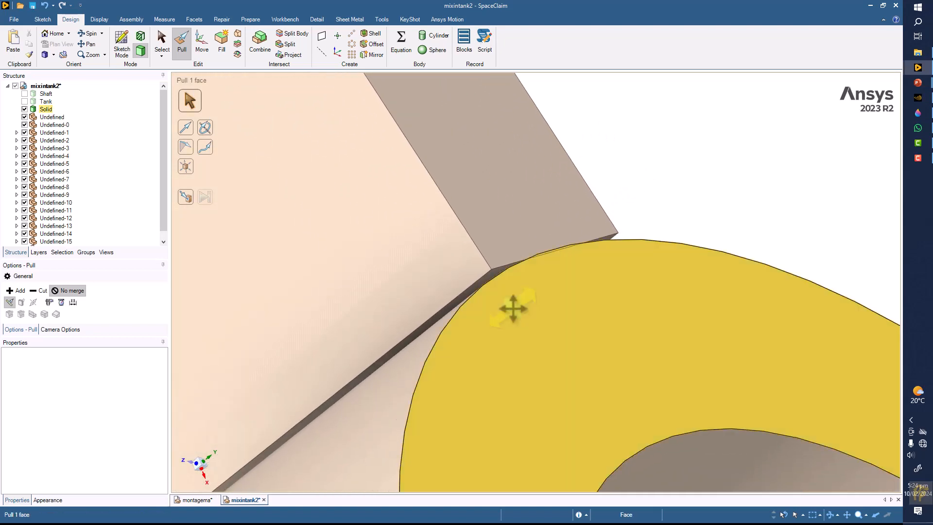
pyautogui.scroll(3, 489, 281)
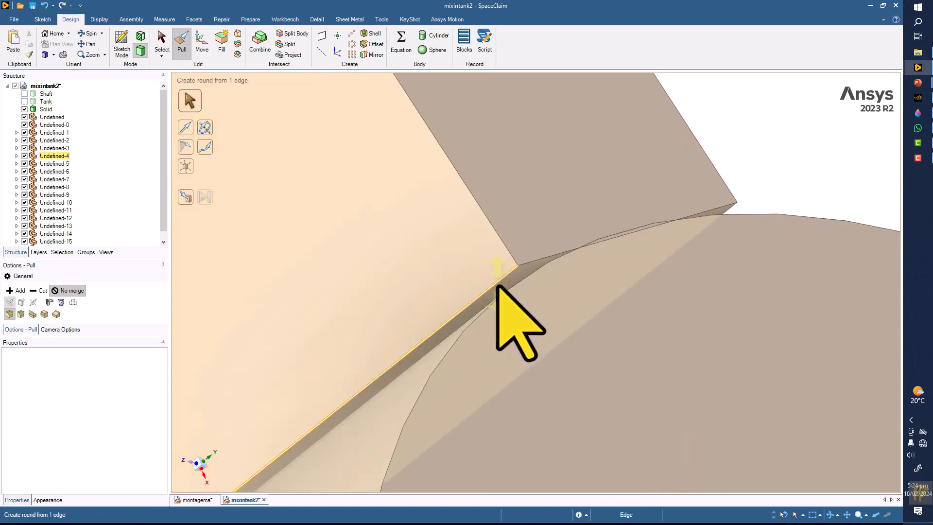
pyautogui.click(510, 281)
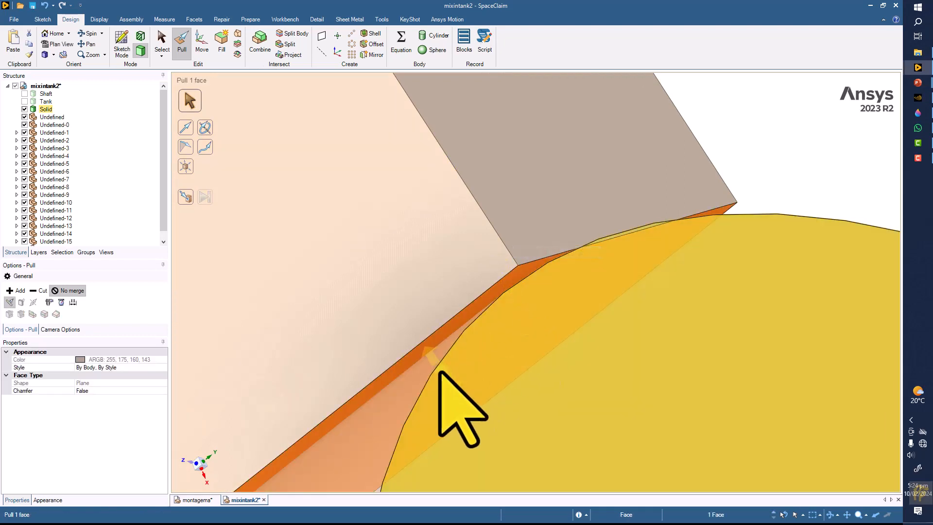
pyautogui.scroll(-5, 432, 360)
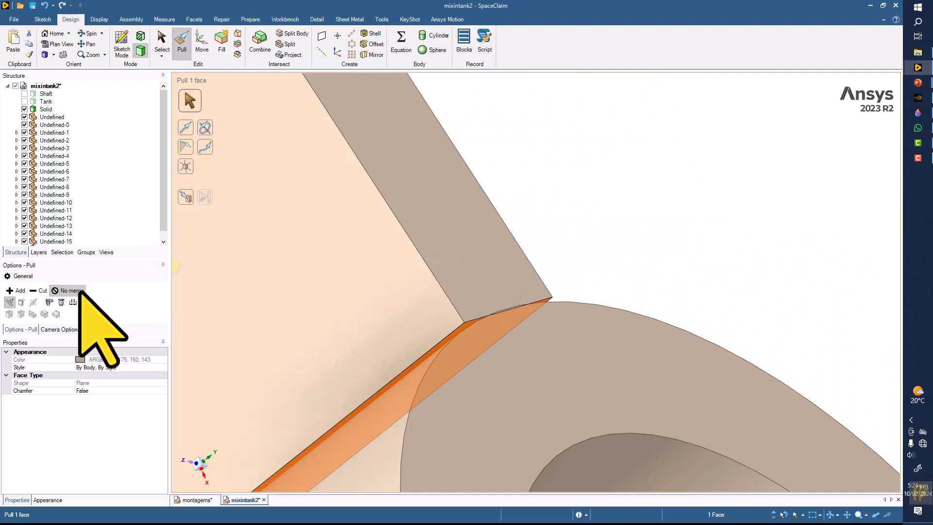
pyautogui.scroll(-2, 290, 321)
pyautogui.keyDown('shift'); pyautogui.moveTo(290, 320); pyautogui.dragTo(429, 221, button='middle'); pyautogui.keyUp('shift')
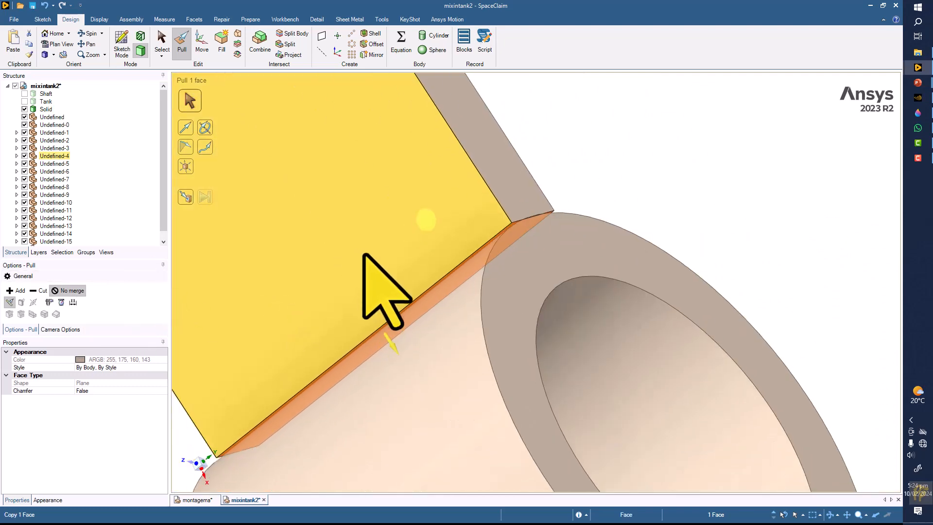
pyautogui.click(187, 197)
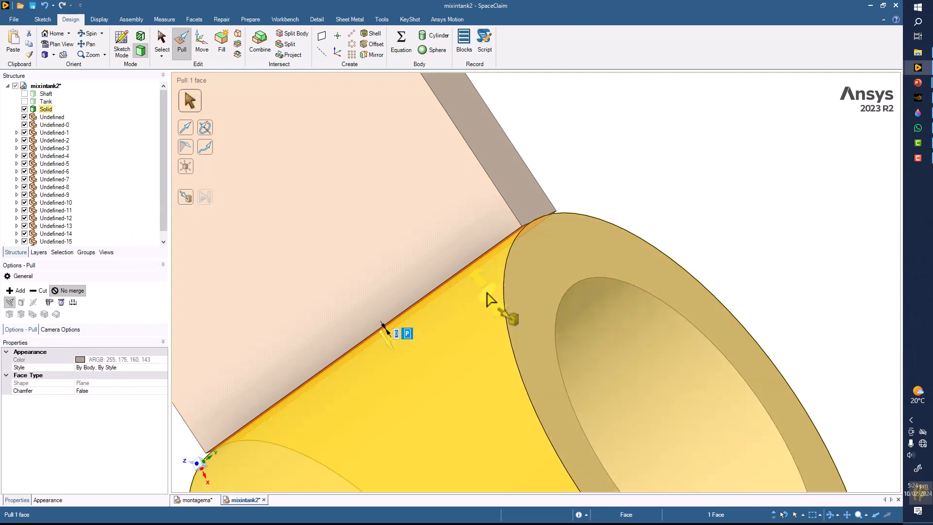
pyautogui.moveTo(494, 303); pyautogui.dragTo(175, 199, button='middle')
pyautogui.click(181, 197)
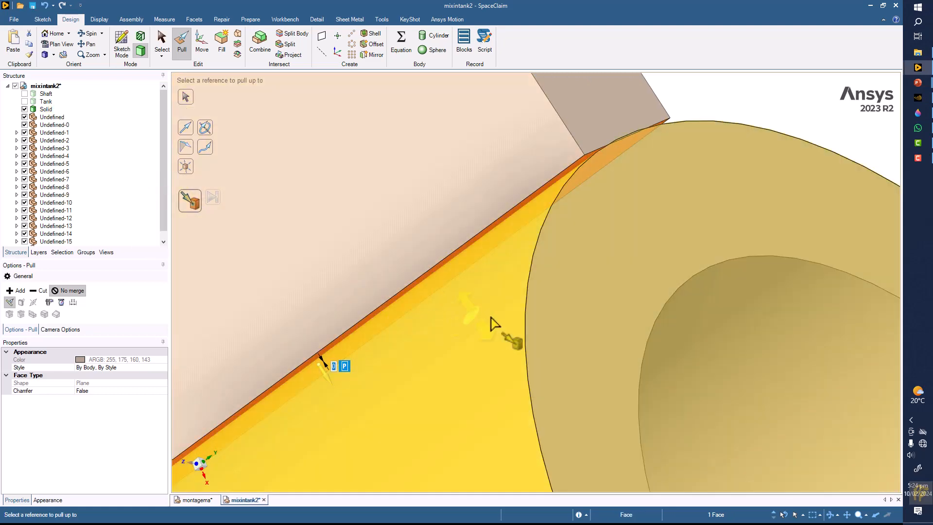
pyautogui.click(563, 285)
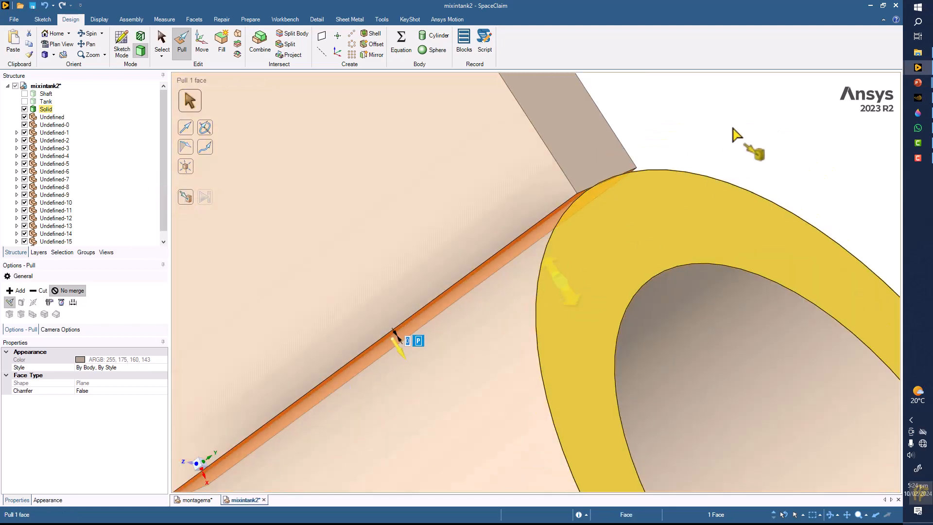
# - Retry extending the blade's inner end face to the hub's outer cylinder with Pull Up To, and clear the selection
pyautogui.moveTo(684, 149); pyautogui.dragTo(681, 134, button='middle')
pyautogui.moveTo(622, 171); pyautogui.dragTo(627, 202, button='middle')
pyautogui.scroll(3, 607, 185)
pyautogui.click(627, 202)
pyautogui.scroll(-3, 500, 292)
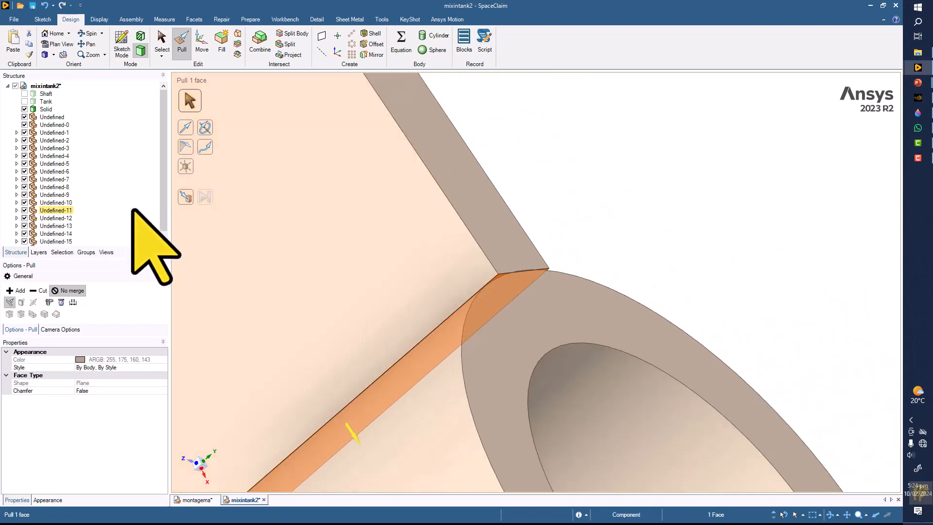
pyautogui.click(187, 197)
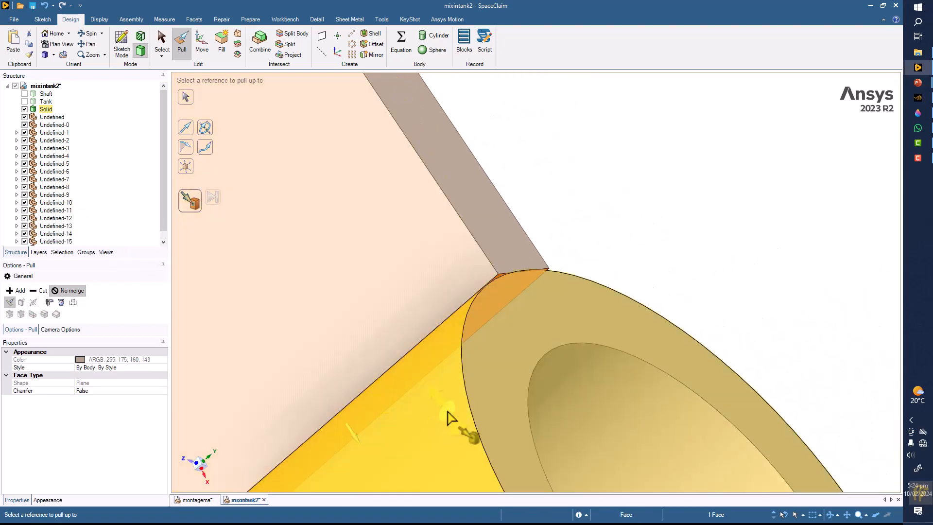
pyautogui.moveTo(531, 324); pyautogui.dragTo(610, 165, button='middle')
pyautogui.press('Escape')
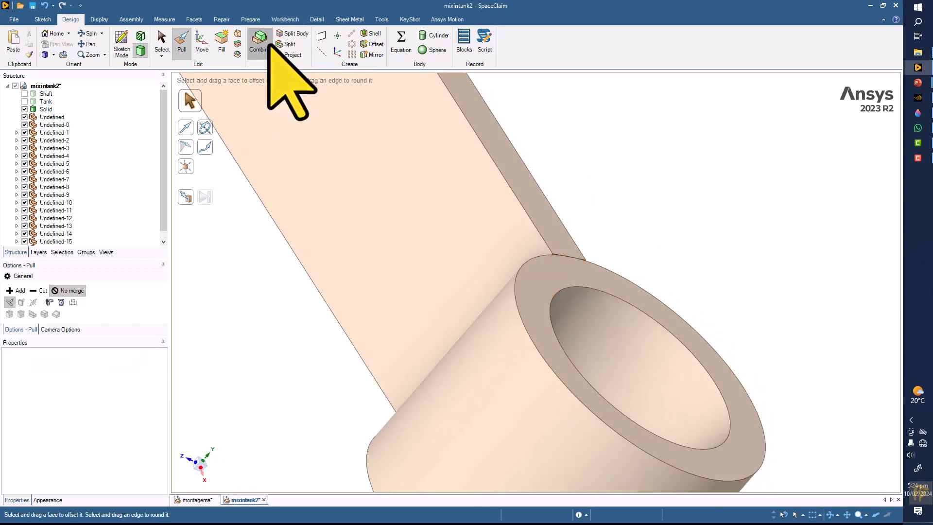
# - Try to merge the blade with the hub using Combine
pyautogui.click(266, 45)
pyautogui.click(491, 278)
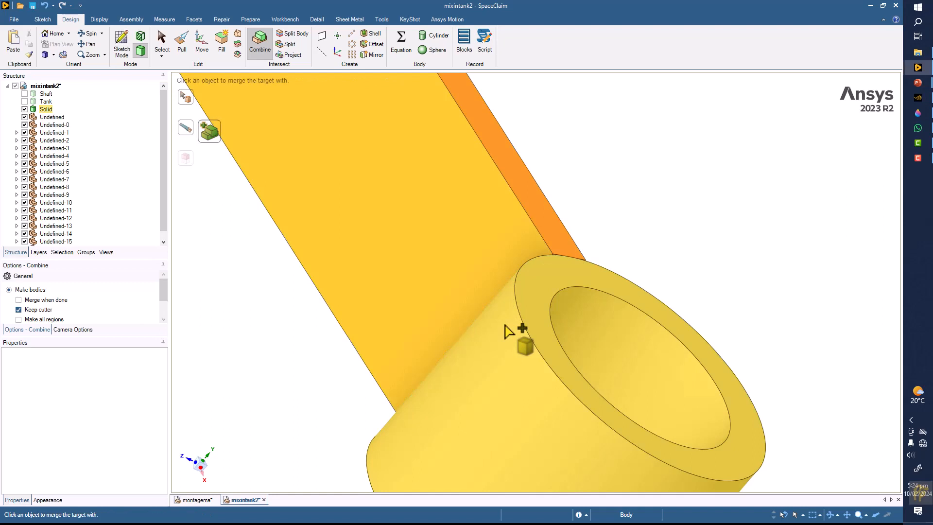
pyautogui.click(505, 332)
pyautogui.moveTo(619, 203); pyautogui.dragTo(643, 249, button='middle')
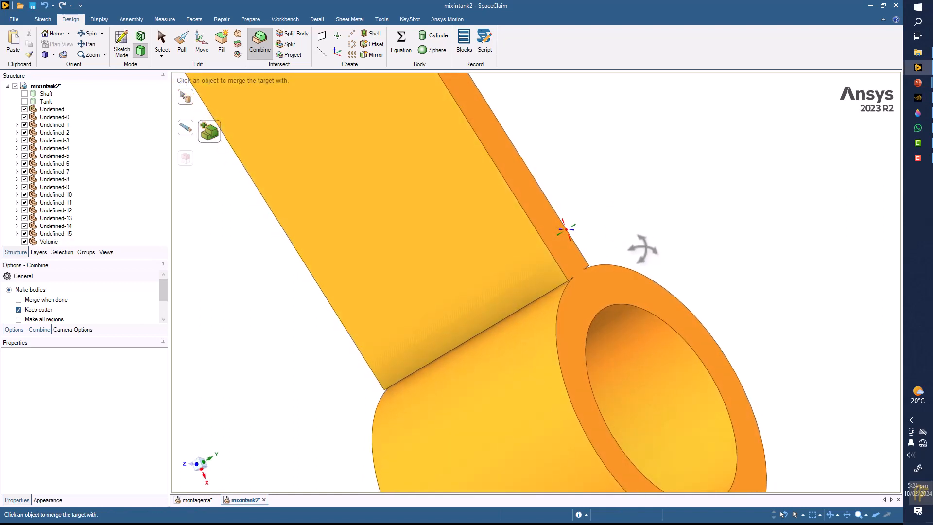
# - Undo the merge of the blade and hub and inspect the gap at their junction
pyautogui.click(44, 6)
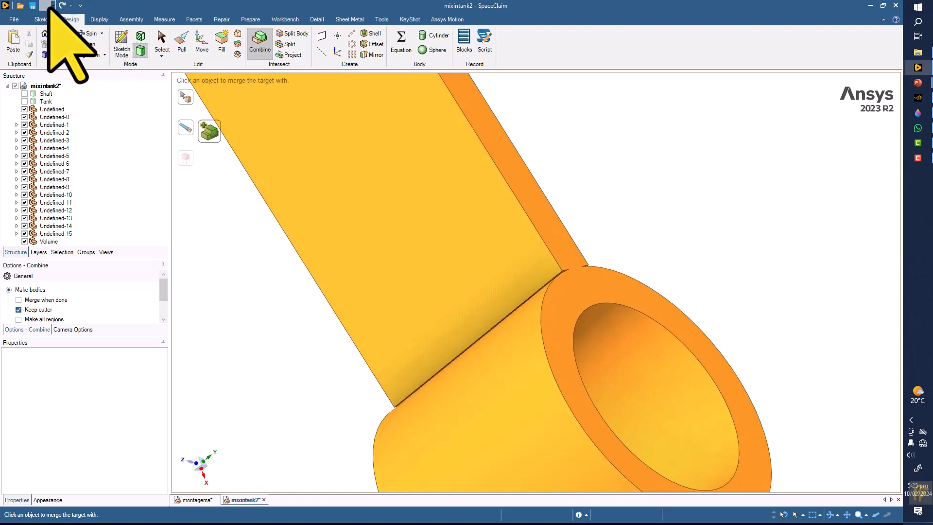
pyautogui.click(45, 6)
pyautogui.moveTo(595, 159); pyautogui.dragTo(594, 195, button='middle')
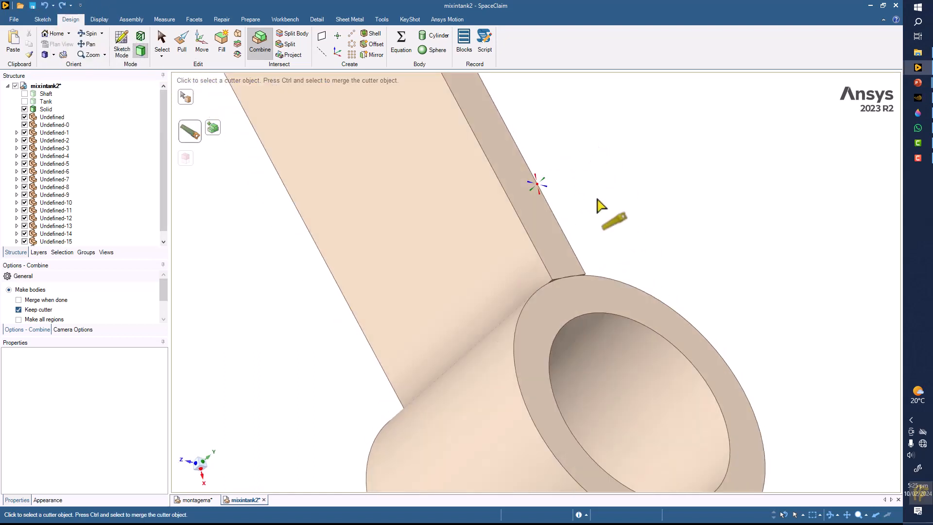
pyautogui.scroll(5, 594, 195)
pyautogui.scroll(2, 595, 197)
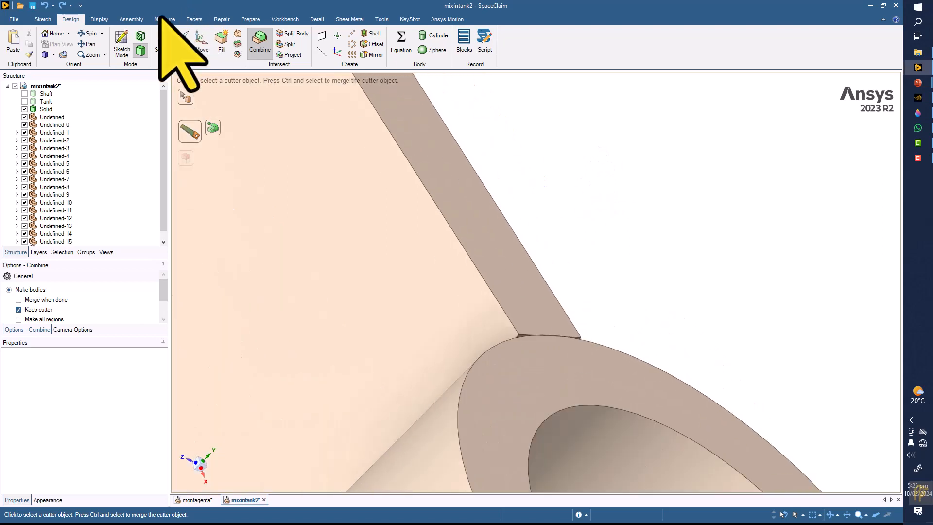
# - Select the blade's inner end face next to the hub as the face for Pull
pyautogui.click(162, 36)
pyautogui.scroll(4, 553, 384)
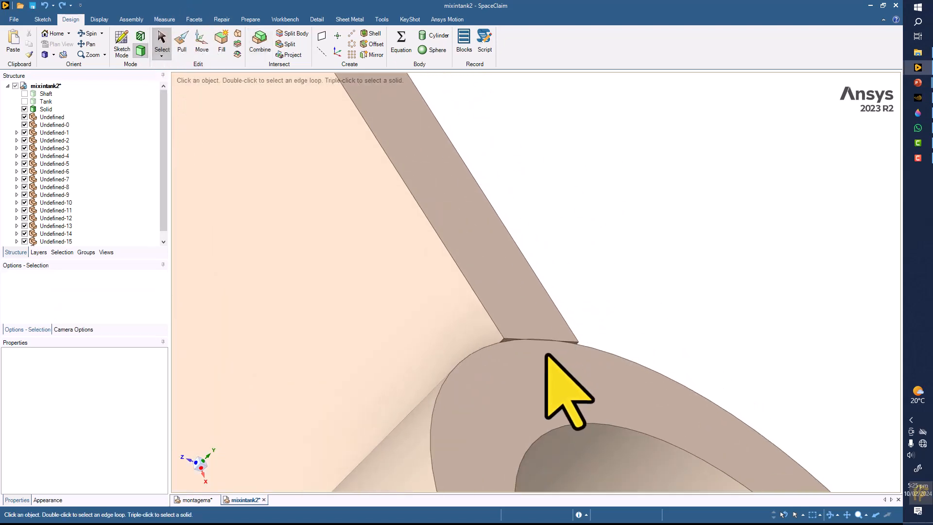
pyautogui.keyDown('shift'); pyautogui.moveTo(681, 182); pyautogui.dragTo(696, 166, button='middle'); pyautogui.keyUp('shift')
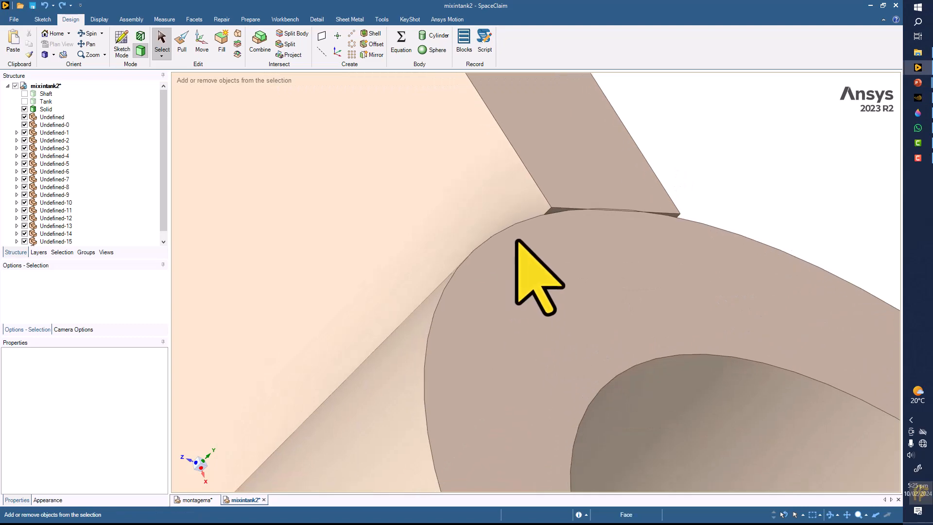
pyautogui.scroll(4, 535, 233)
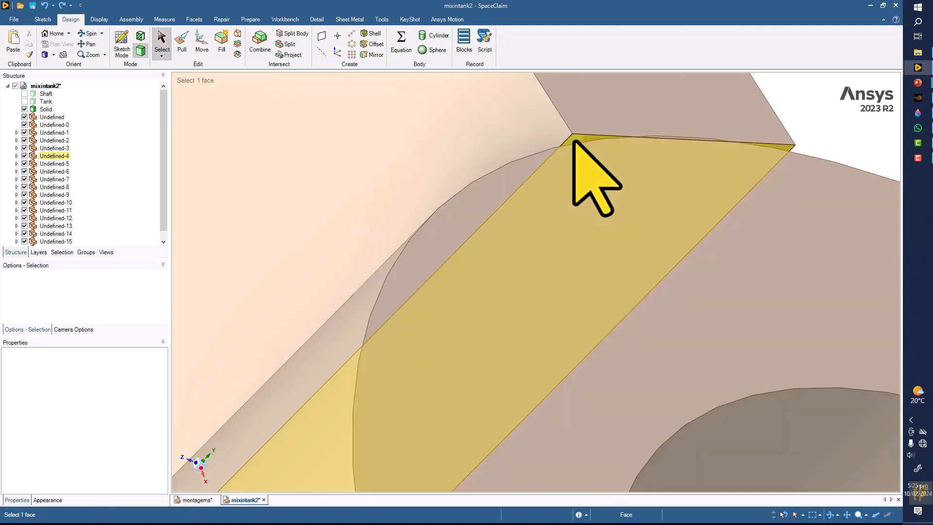
pyautogui.click(569, 145)
pyautogui.moveTo(542, 186); pyautogui.dragTo(500, 214, button='middle')
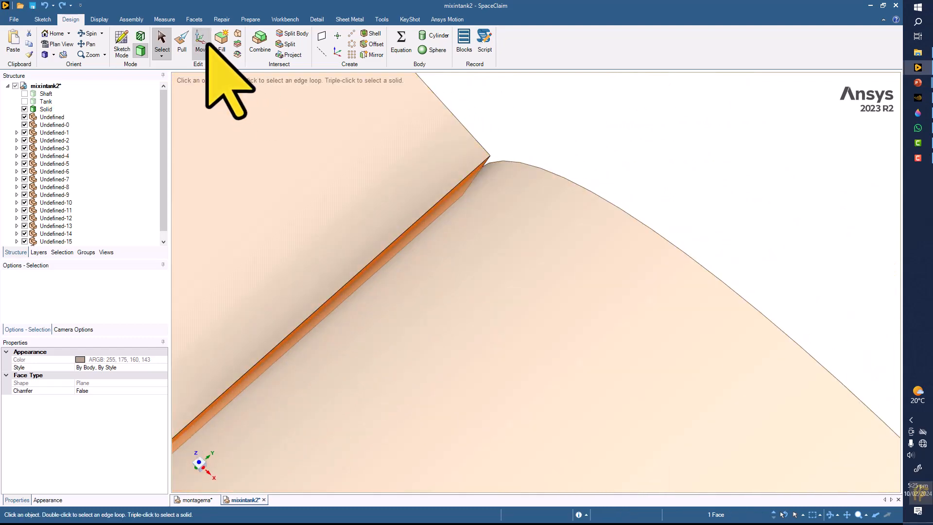
pyautogui.click(183, 41)
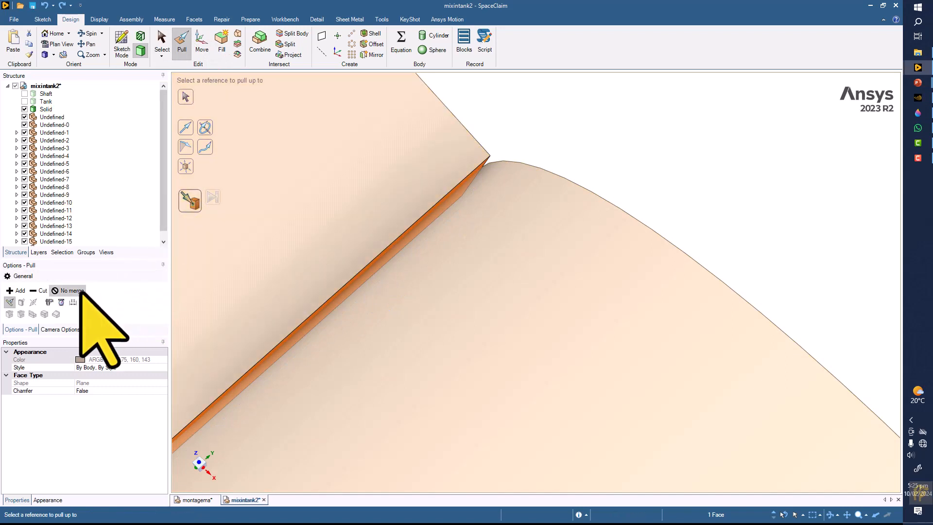
# - Undo the accidental hub diameter change and try extending the selected blade face up to the hub with no merge
pyautogui.click(481, 297)
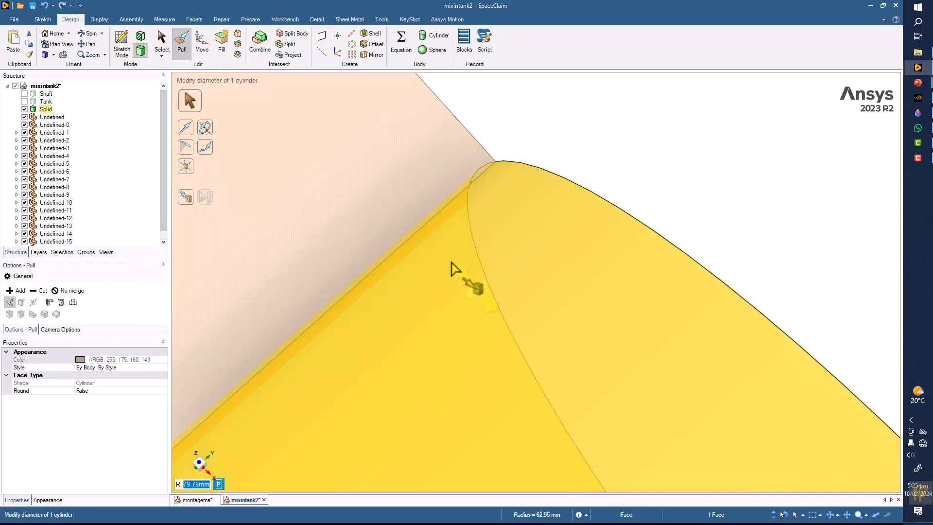
pyautogui.click(47, 5)
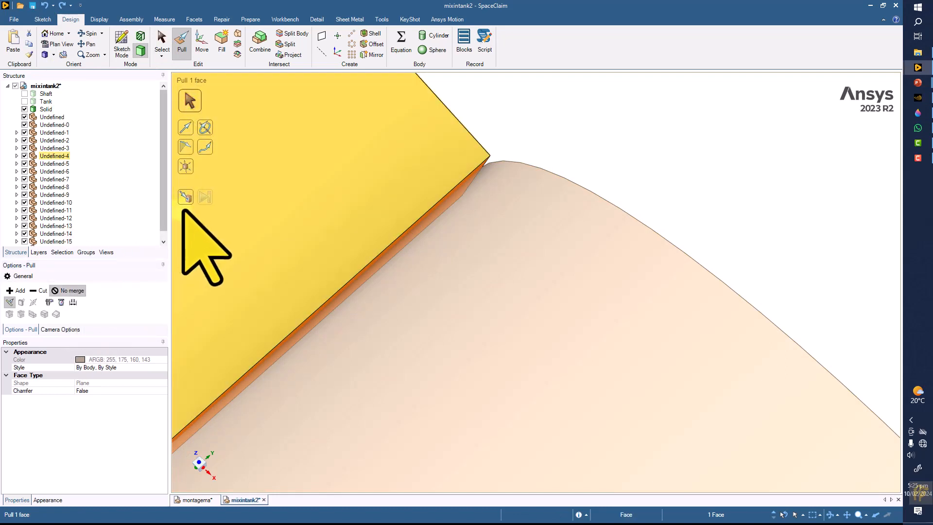
pyautogui.click(189, 197)
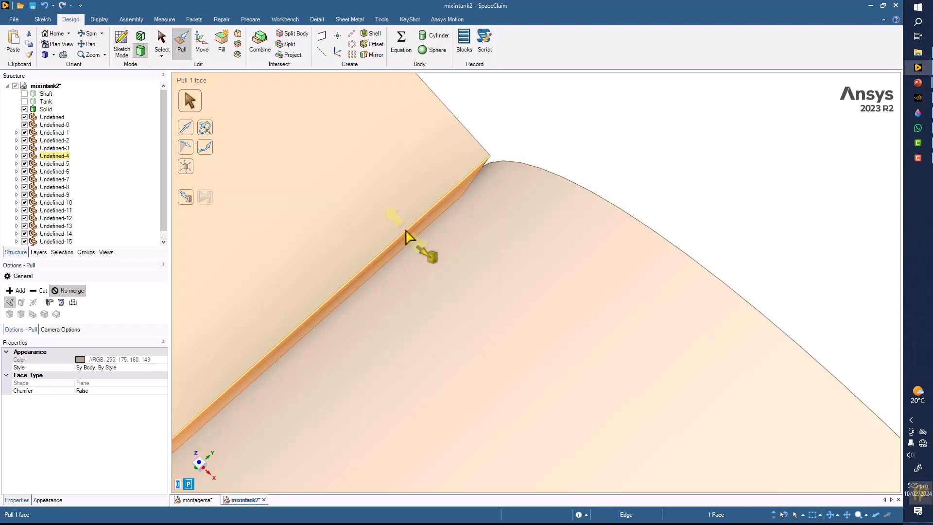
pyautogui.scroll(-5, 409, 232)
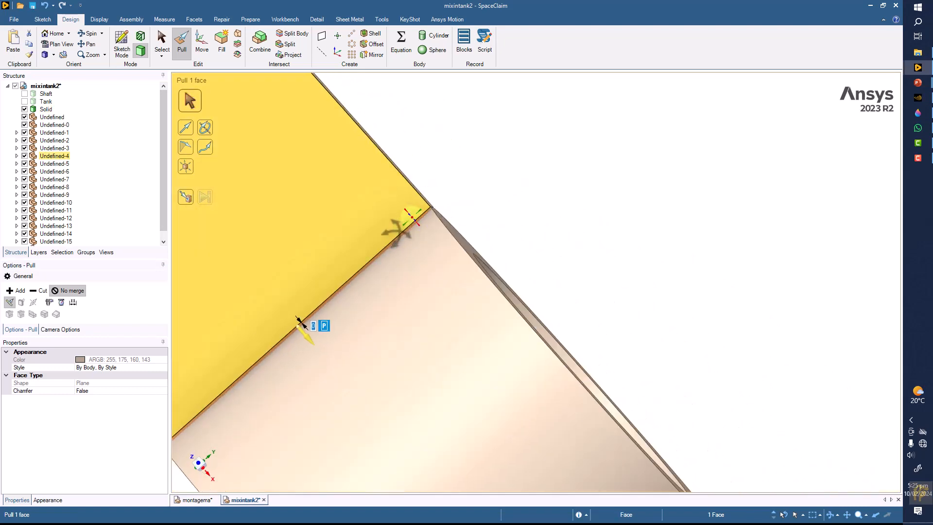
# - Switch Pull to Add and extend the blade's inner end face up to the hub's outer cylindrical surface
pyautogui.click(17, 290)
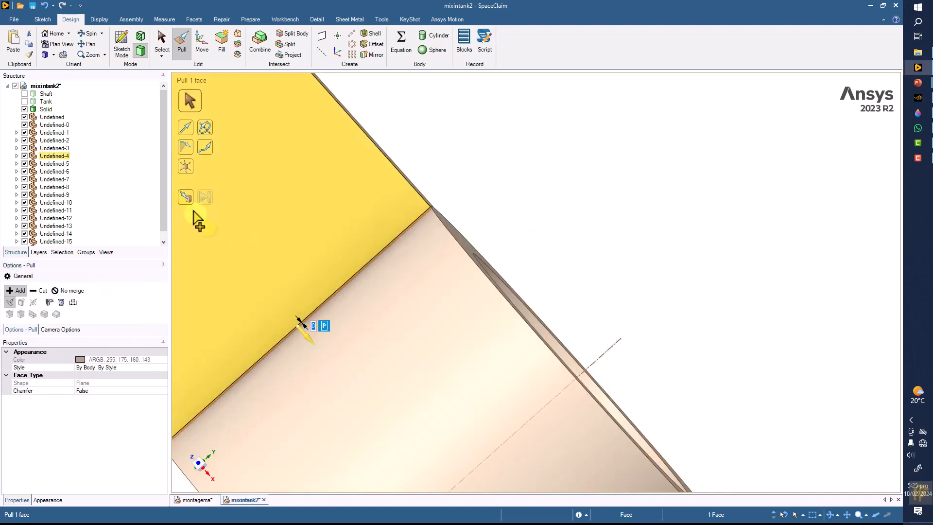
pyautogui.click(188, 197)
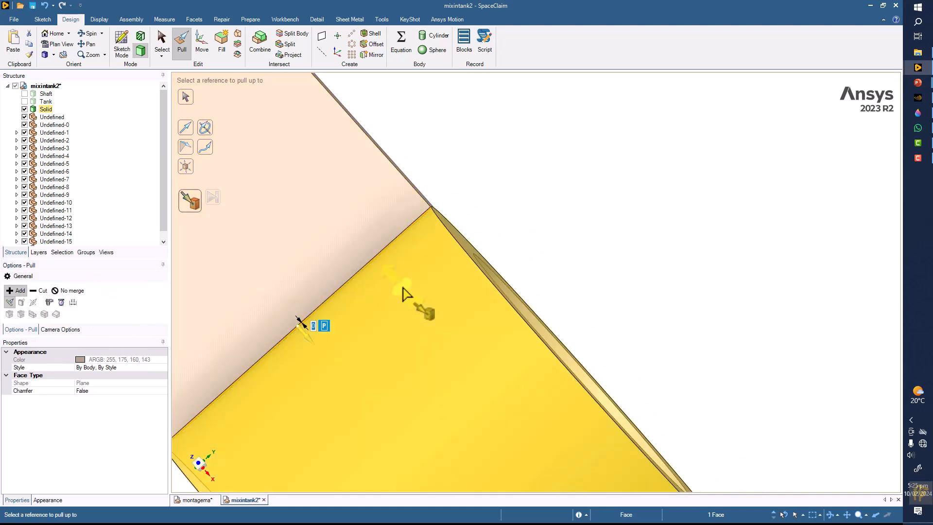
pyautogui.click(403, 288)
pyautogui.moveTo(428, 274); pyautogui.dragTo(392, 307, button='middle')
pyautogui.click(582, 81)
pyautogui.scroll(3, 591, 118)
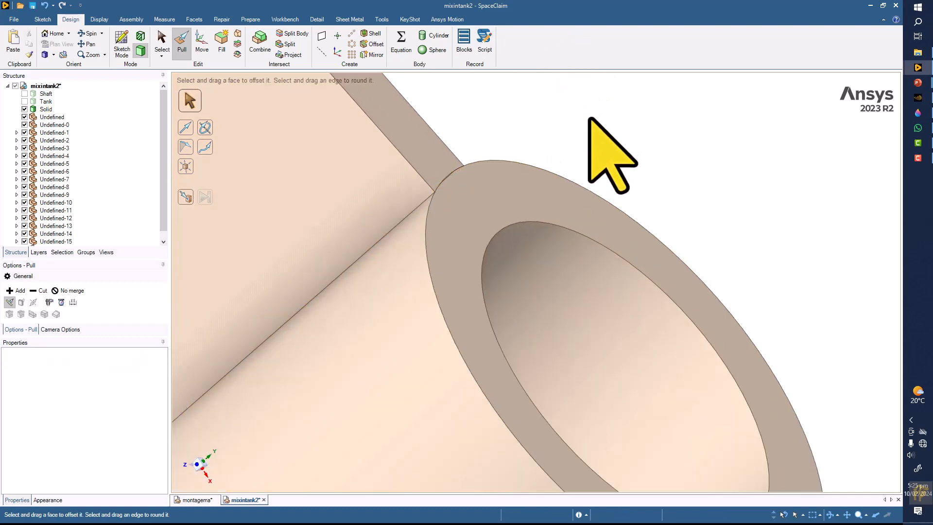
pyautogui.moveTo(545, 125)
pyautogui.keyDown('ctrl'); pyautogui.mouseDown(button='middle')
pyautogui.moveTo(612, 170)
pyautogui.moveTo(564, 171)
pyautogui.moveTo(558, 150)
pyautogui.mouseUp(button='middle'); pyautogui.keyUp('ctrl')
pyautogui.scroll(-2, 608, 169)
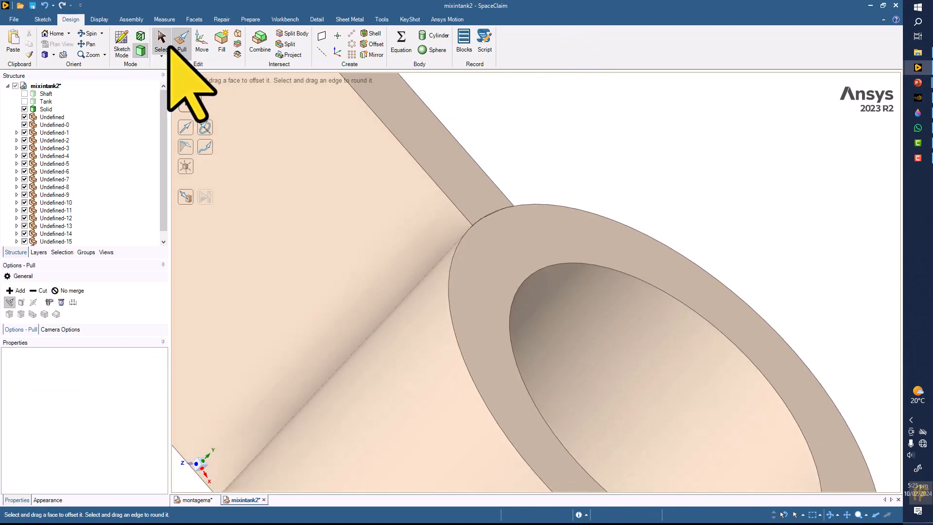
# - Try merging the extended blade with the hub using Combine, and undo the merge
pyautogui.click(162, 38)
pyautogui.click(317, 137)
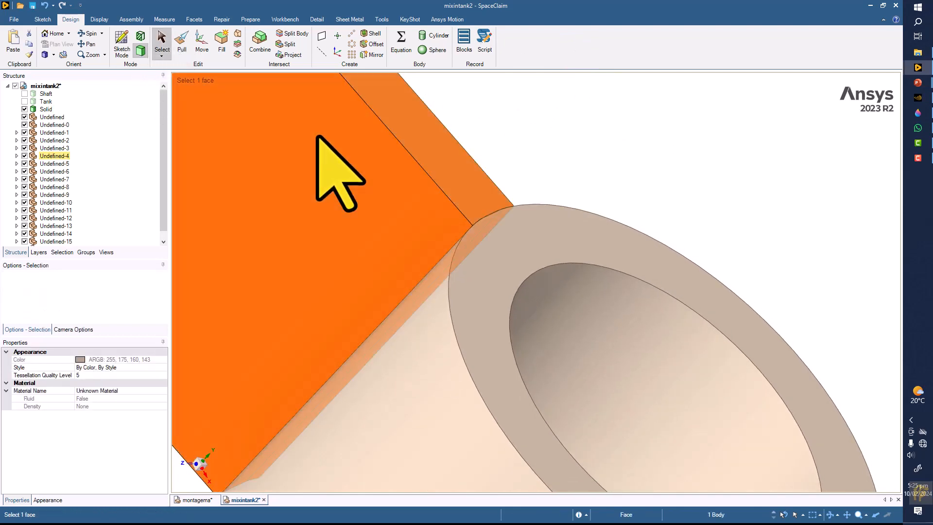
pyautogui.scroll(-5, 319, 142)
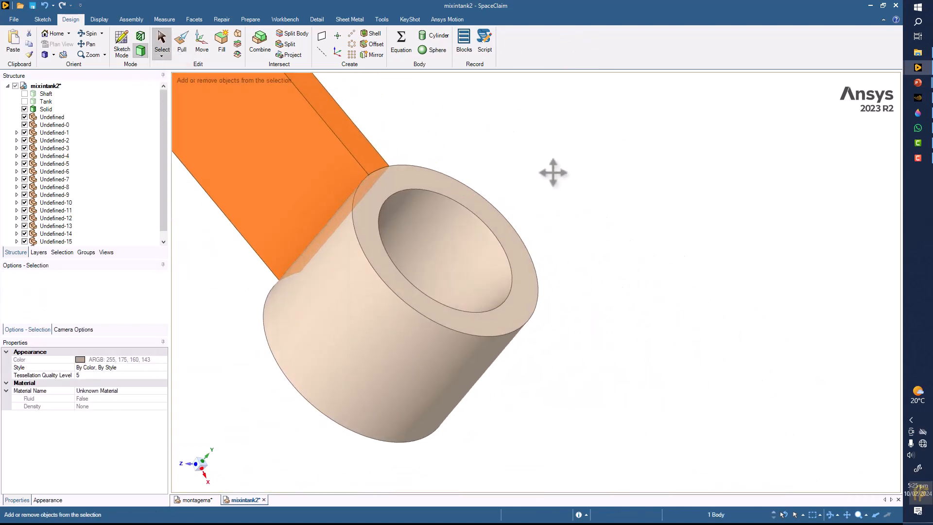
pyautogui.keyDown('ctrl'); pyautogui.moveTo(553, 173); pyautogui.dragTo(523, 154, button='middle'); pyautogui.keyUp('ctrl')
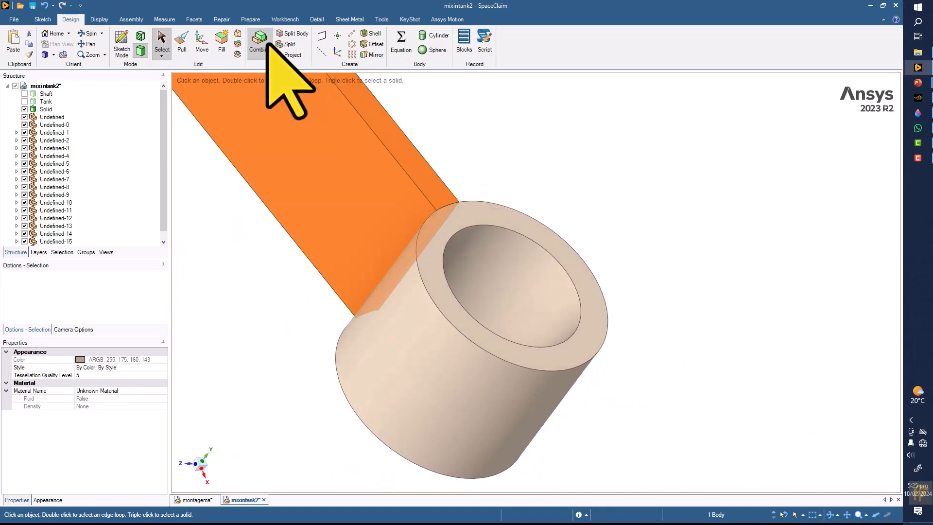
pyautogui.click(268, 48)
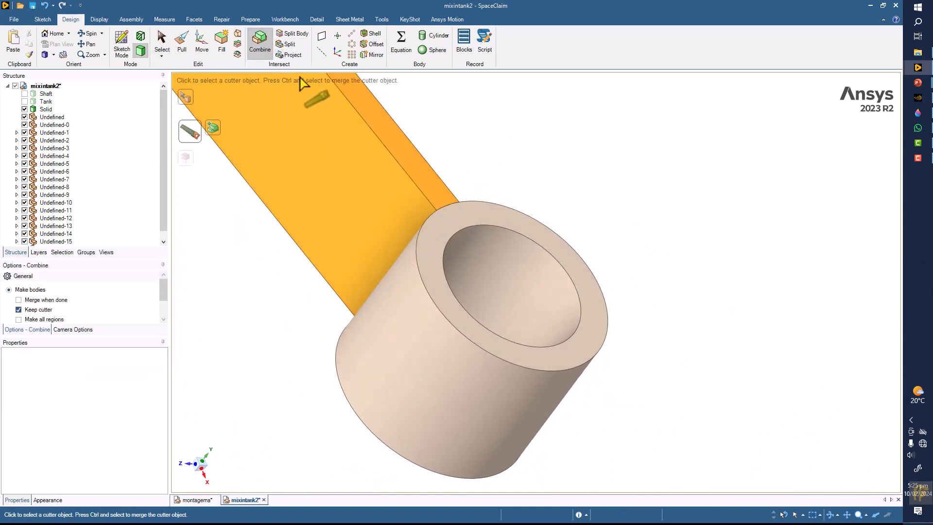
pyautogui.scroll(-3, 360, 162)
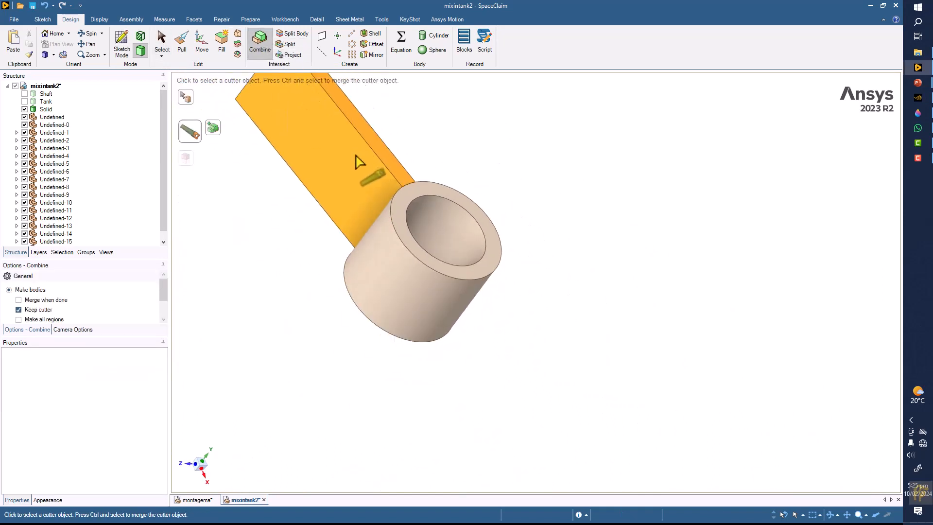
pyautogui.click(458, 126)
pyautogui.click(367, 184)
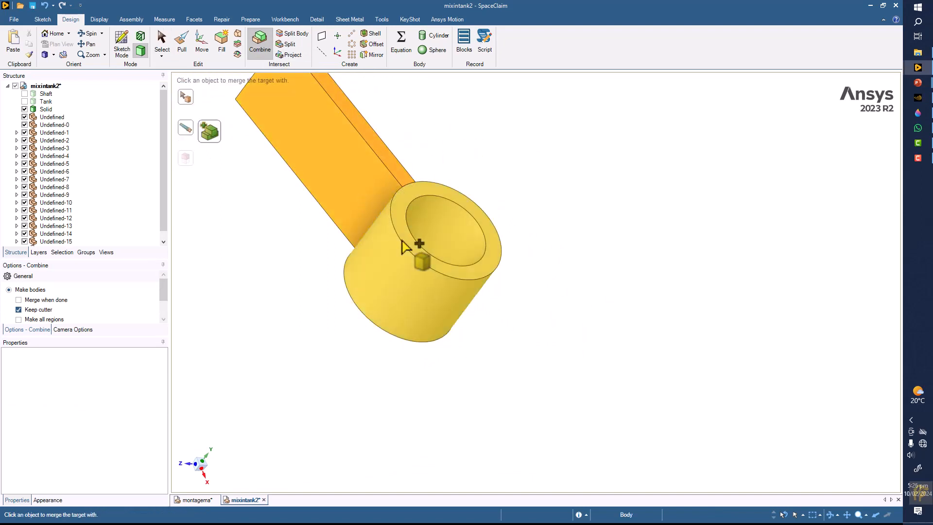
pyautogui.click(403, 253)
pyautogui.moveTo(483, 150); pyautogui.dragTo(531, 198, button='middle')
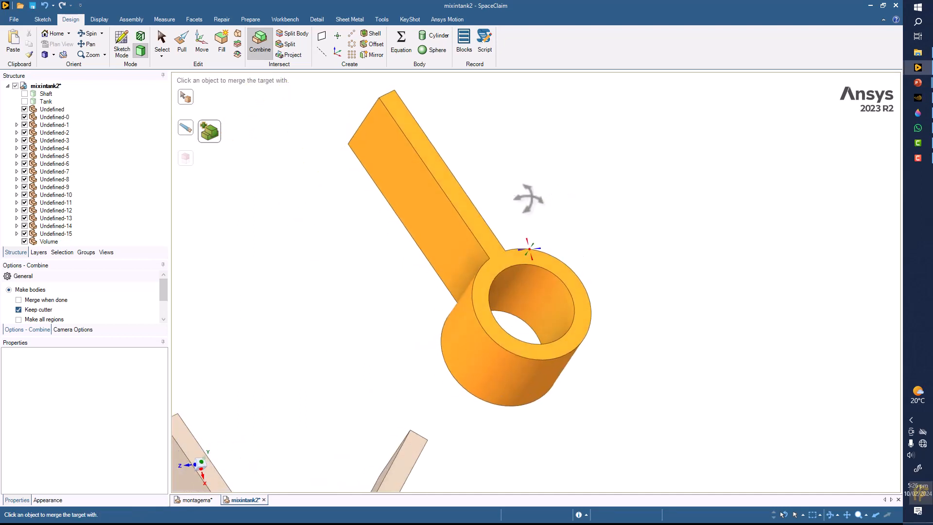
pyautogui.click(45, 5)
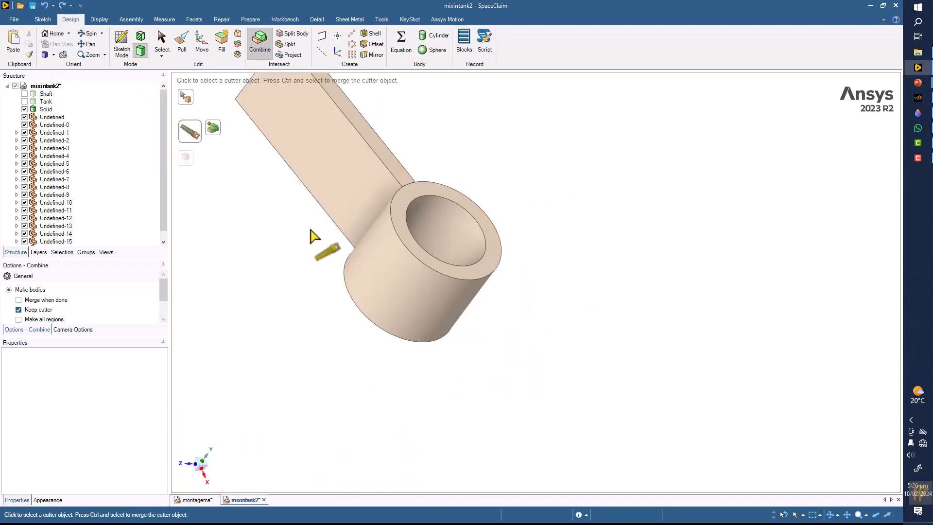
# - Select the hub body and color it light red
pyautogui.click(162, 42)
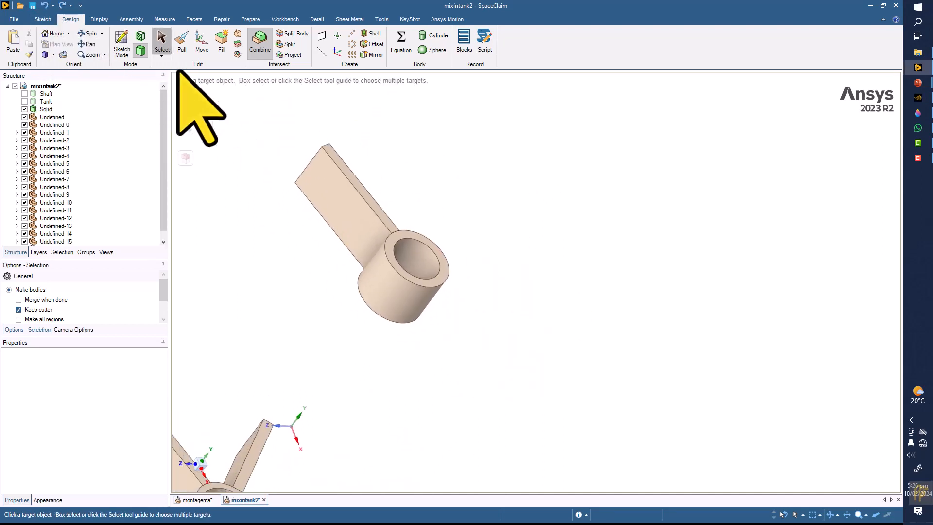
pyautogui.click(387, 284)
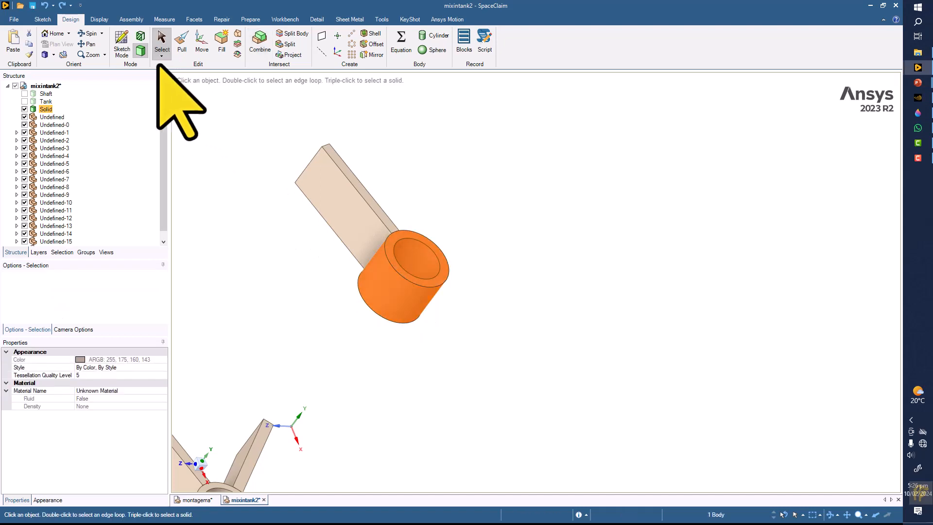
pyautogui.click(99, 19)
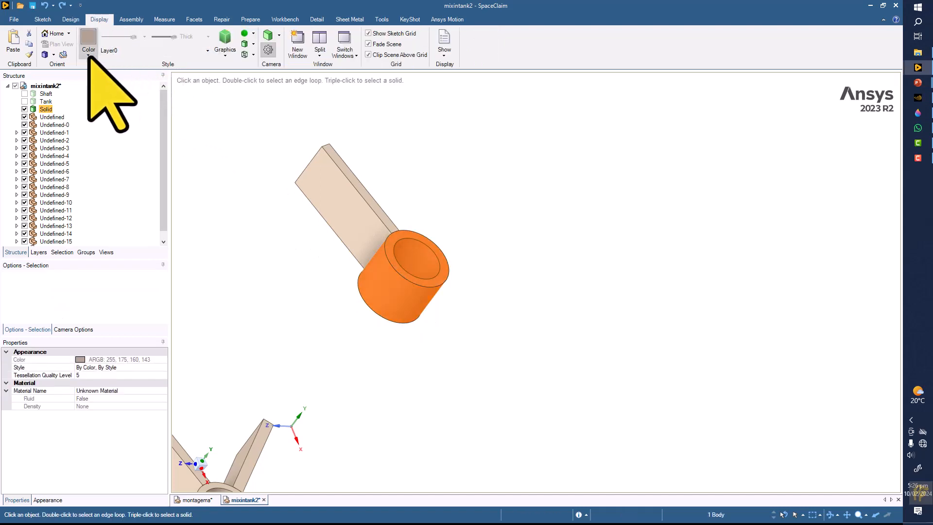
pyautogui.click(89, 55)
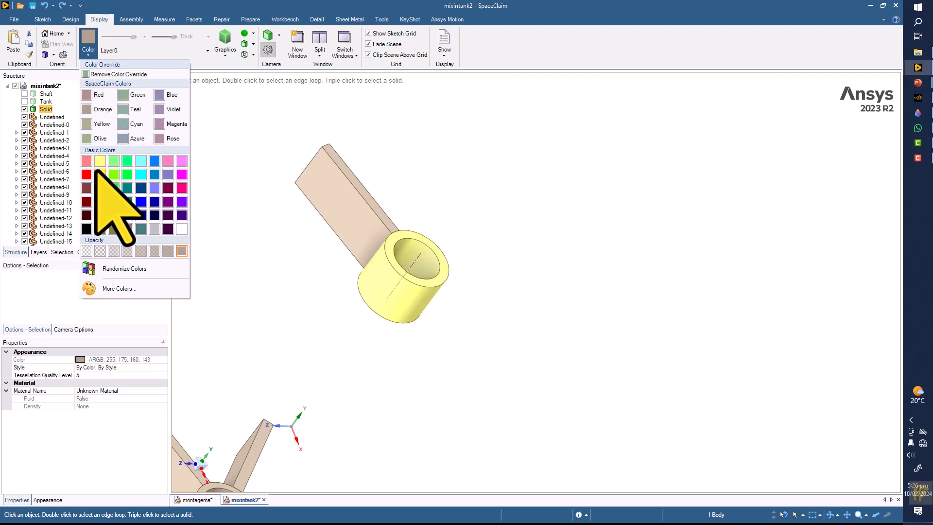
pyautogui.click(86, 161)
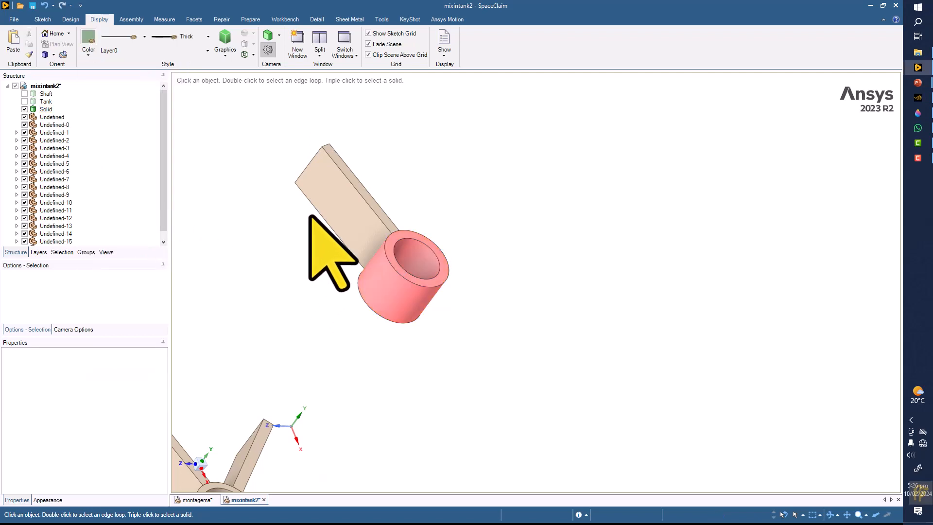
# - Select the whole blade body attached to the hub and color it blue
pyautogui.click(331, 208)
pyautogui.tripleClick(331, 208)
pyautogui.click(88, 51)
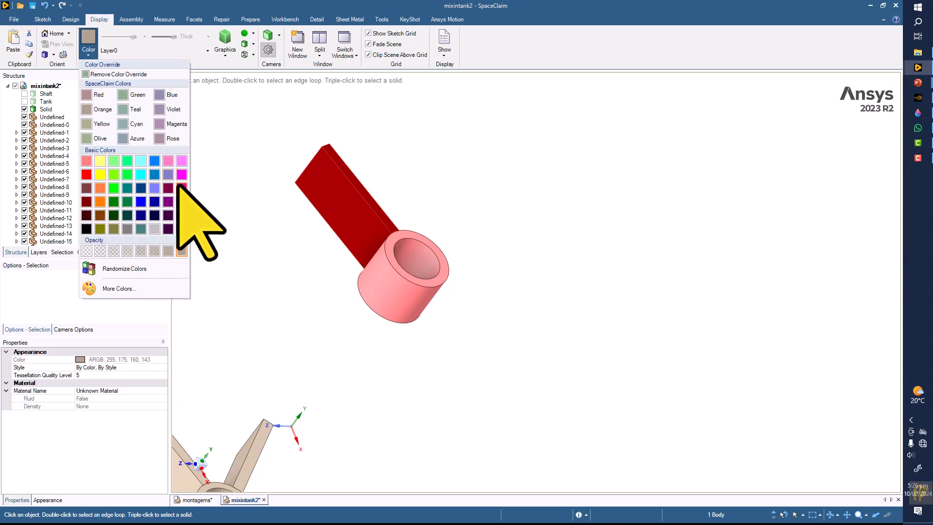
pyautogui.click(141, 201)
pyautogui.click(262, 232)
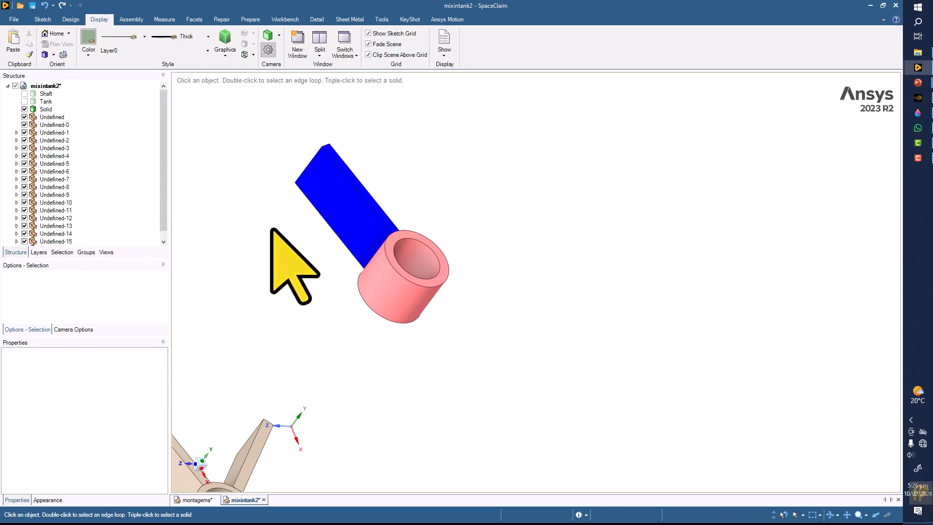
# - Start Move on the blue blade, anchor the move handle at the origin and enable Create patterns
pyautogui.scroll(-2, 245, 231)
pyautogui.moveTo(244, 231)
pyautogui.mouseDown(button='middle')
pyautogui.moveTo(327, 277)
pyautogui.moveTo(243, 214)
pyautogui.moveTo(306, 222)
pyautogui.moveTo(265, 195)
pyautogui.moveTo(250, 152)
pyautogui.moveTo(366, 171)
pyautogui.moveTo(347, 145)
pyautogui.mouseUp(button='middle')
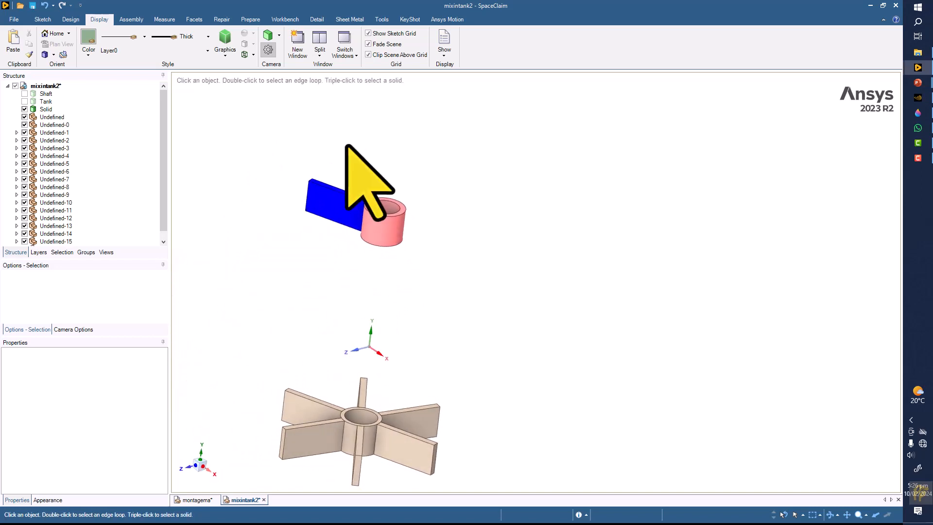
pyautogui.click(66, 20)
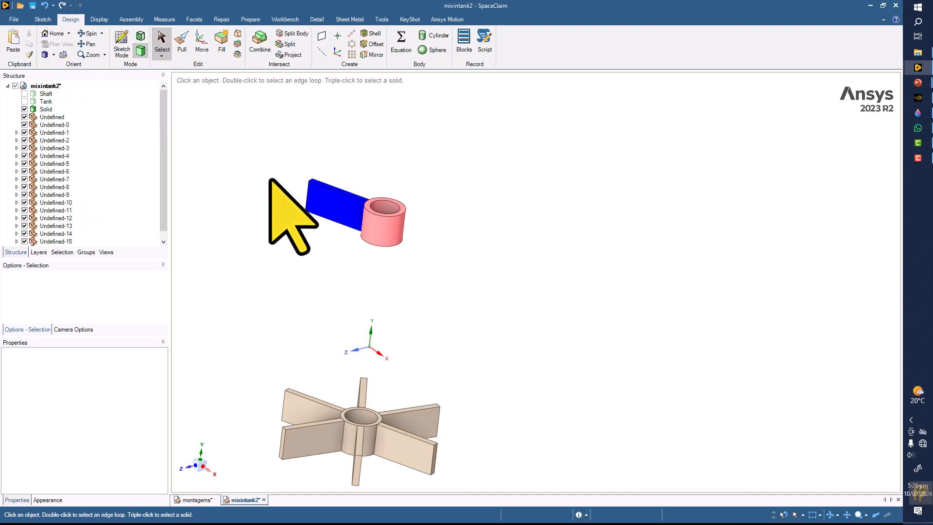
pyautogui.click(201, 41)
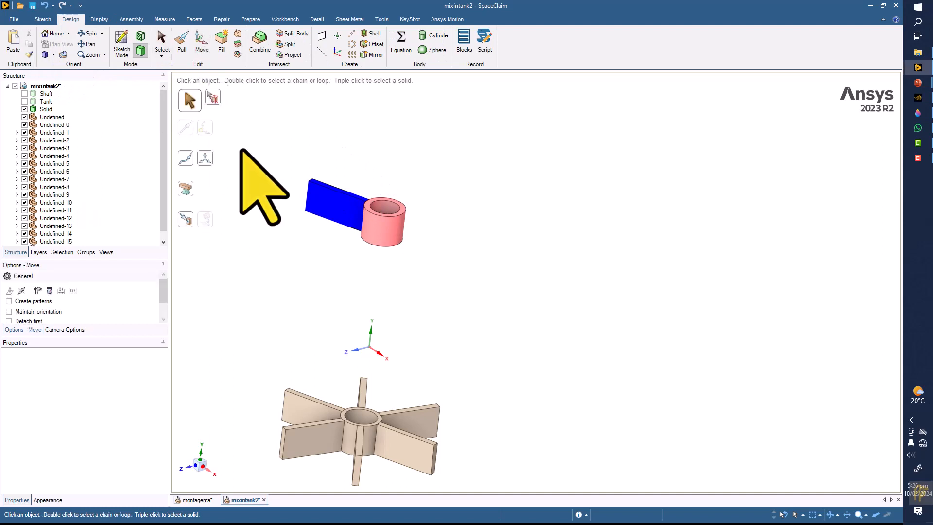
pyautogui.click(331, 214)
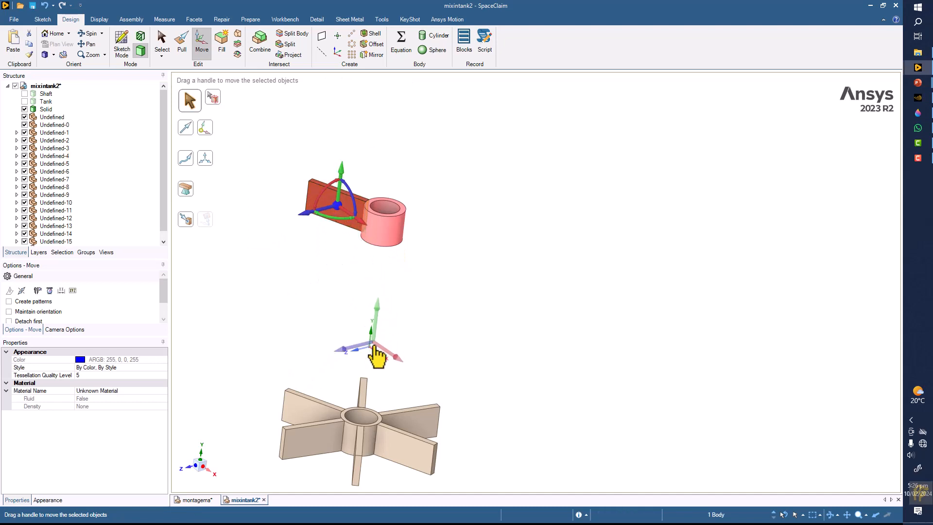
pyautogui.click(373, 347)
pyautogui.click(279, 276)
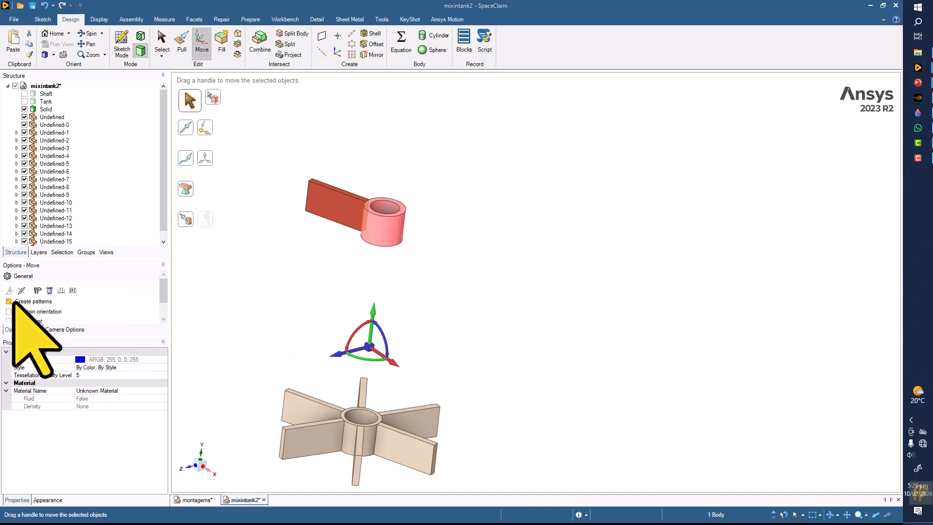
# - Rotate the blade 60° about the vertical axis to create a circular pattern of six blades around the hub
pyautogui.keyDown('ctrl'); pyautogui.moveTo(469, 295); pyautogui.dragTo(523, 244, button='middle'); pyautogui.keyUp('ctrl')
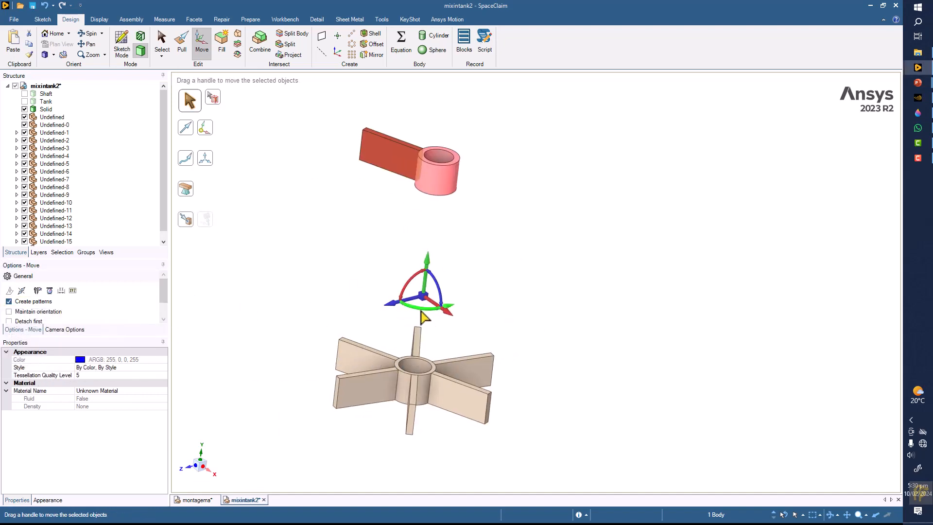
pyautogui.moveTo(425, 316); pyautogui.dragTo(457, 309)
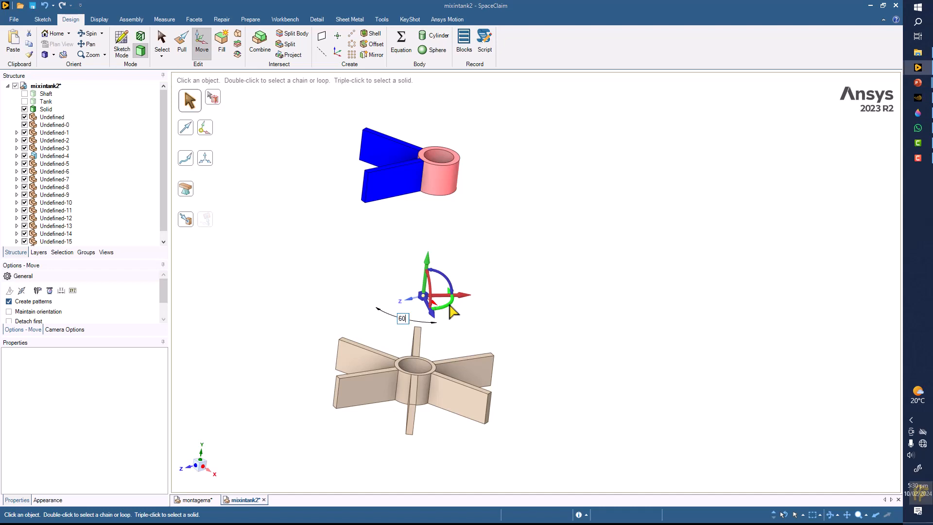
pyautogui.press('Return')
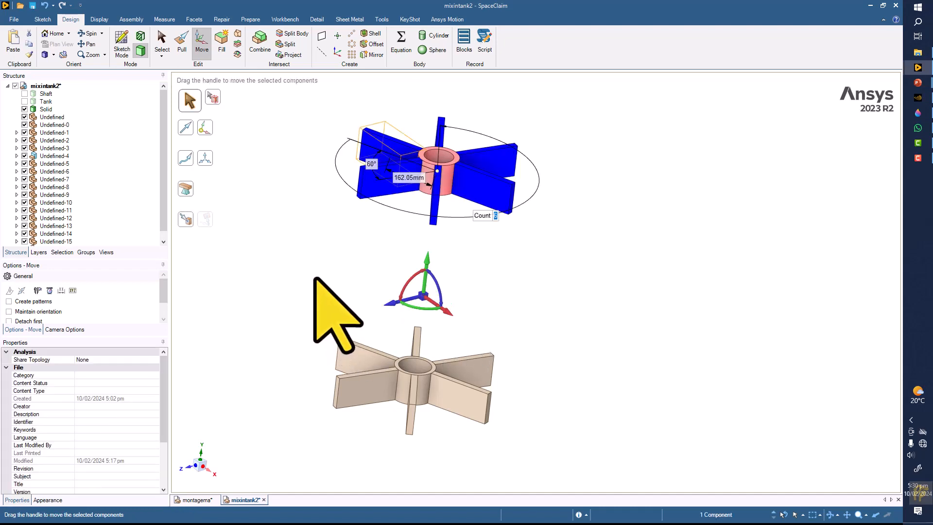
pyautogui.moveTo(306, 277); pyautogui.dragTo(294, 339, button='middle')
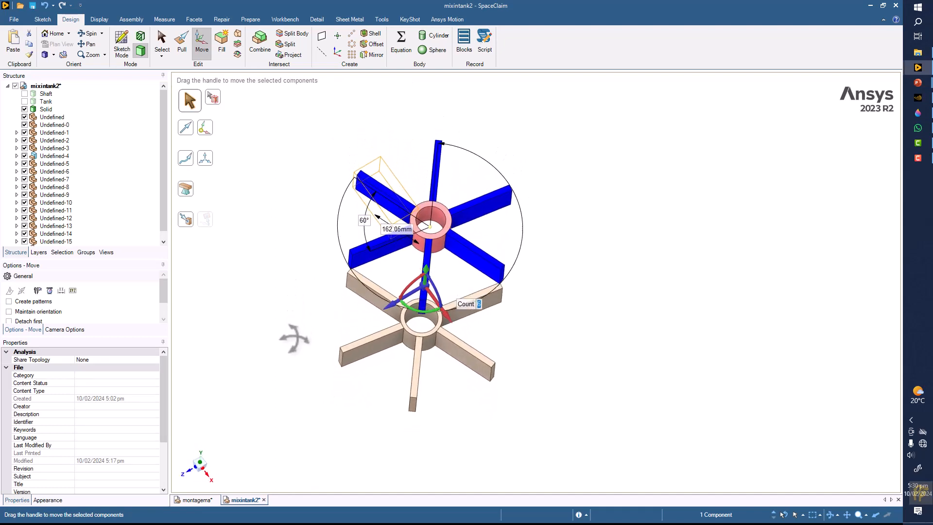
pyautogui.click(281, 354)
pyautogui.moveTo(308, 298); pyautogui.dragTo(308, 251, button='middle')
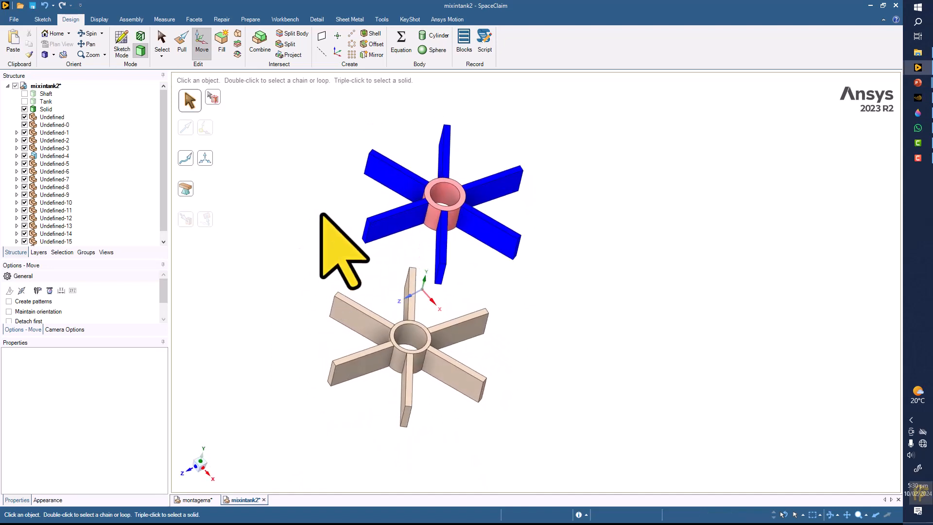
pyautogui.moveTo(316, 217); pyautogui.dragTo(302, 255, button='middle')
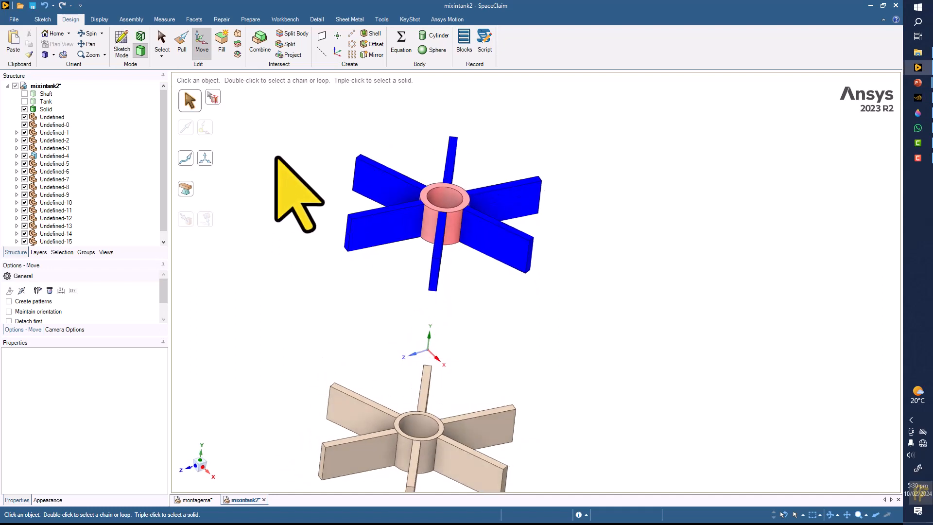
# - Recolor the patterned blades bright green by changing the color of the original blade
pyautogui.click(396, 202)
pyautogui.click(161, 41)
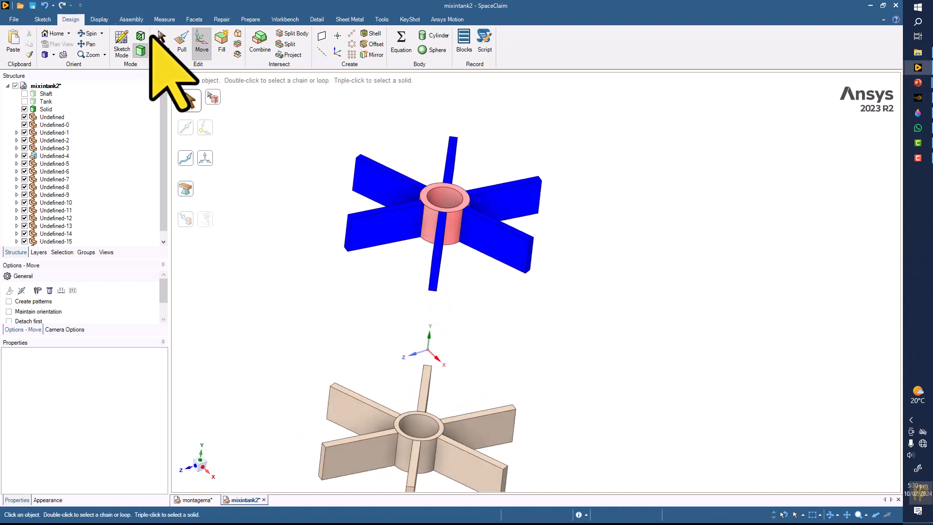
pyautogui.click(375, 195)
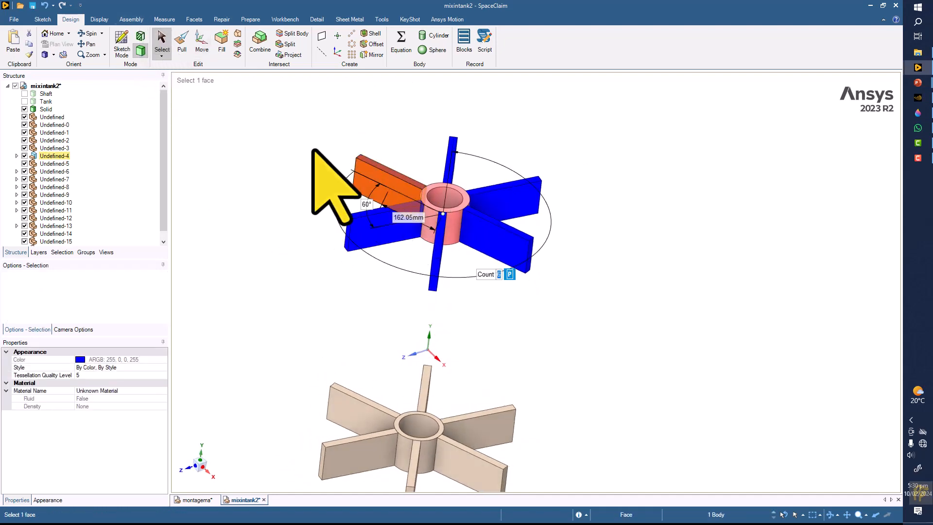
pyautogui.click(100, 19)
pyautogui.click(89, 44)
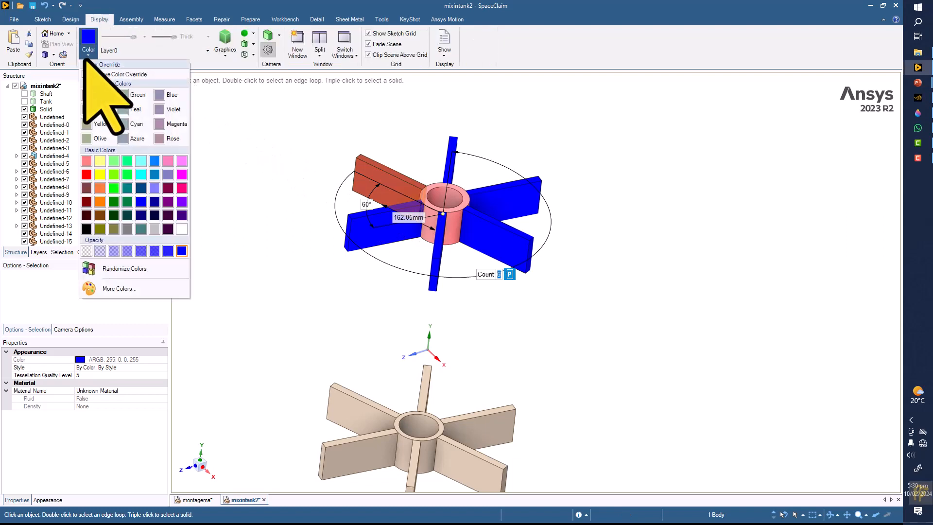
pyautogui.click(127, 174)
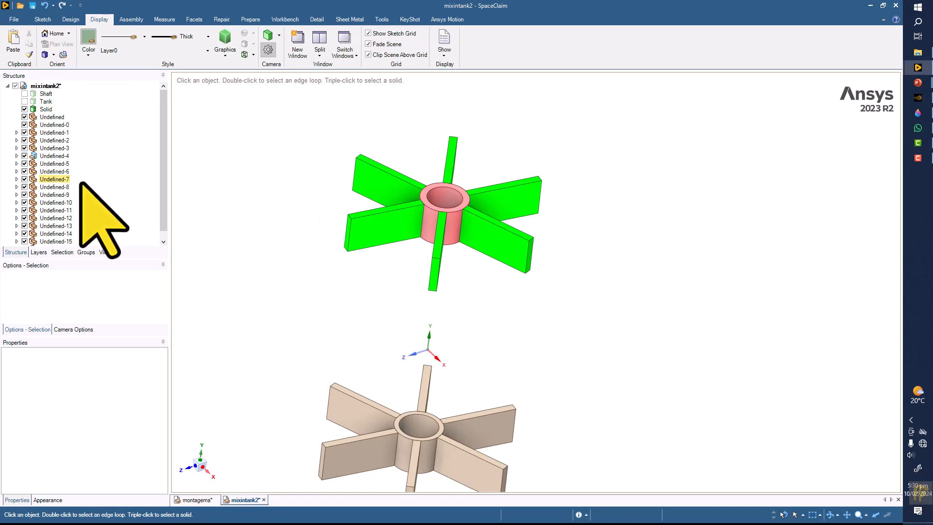
# - Expand the Undefined-4 component and its Pattern in the structure tree and examine the blade components and their available commands
pyautogui.scroll(-1, 77, 181)
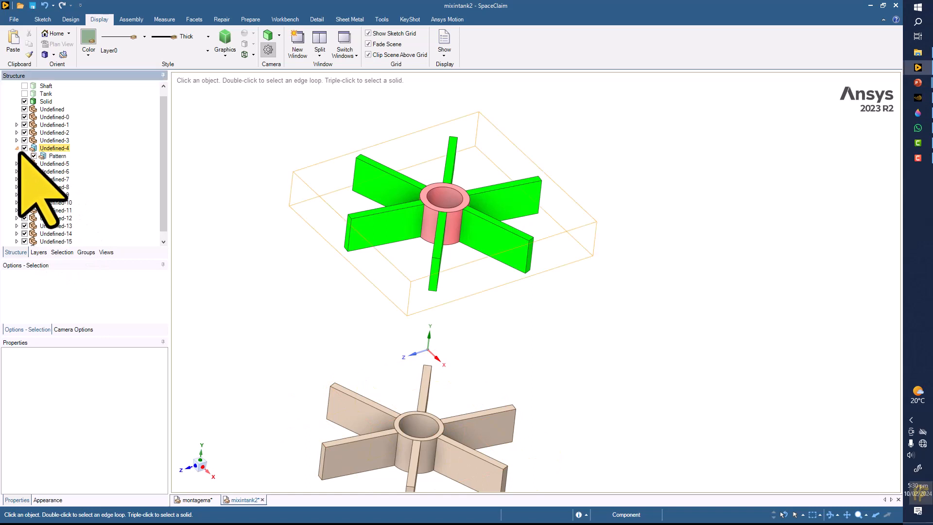
pyautogui.click(24, 156)
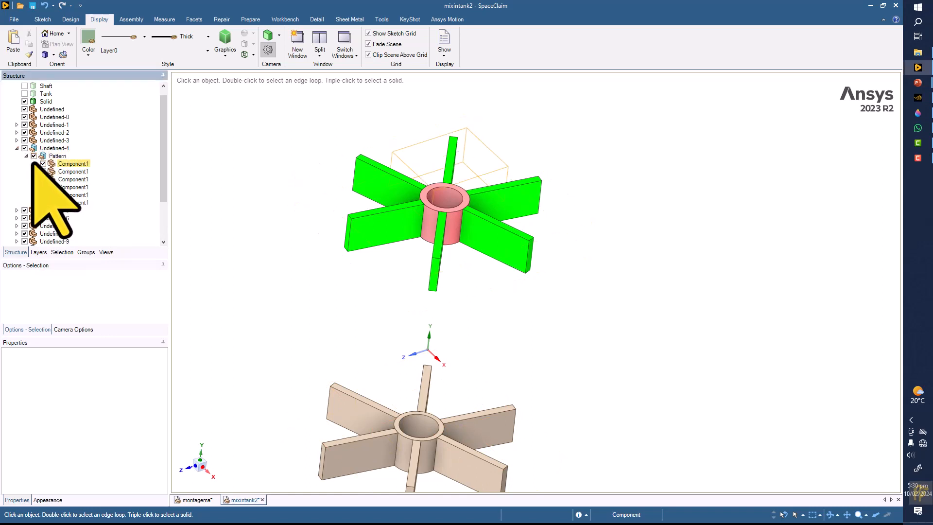
pyautogui.click(50, 156)
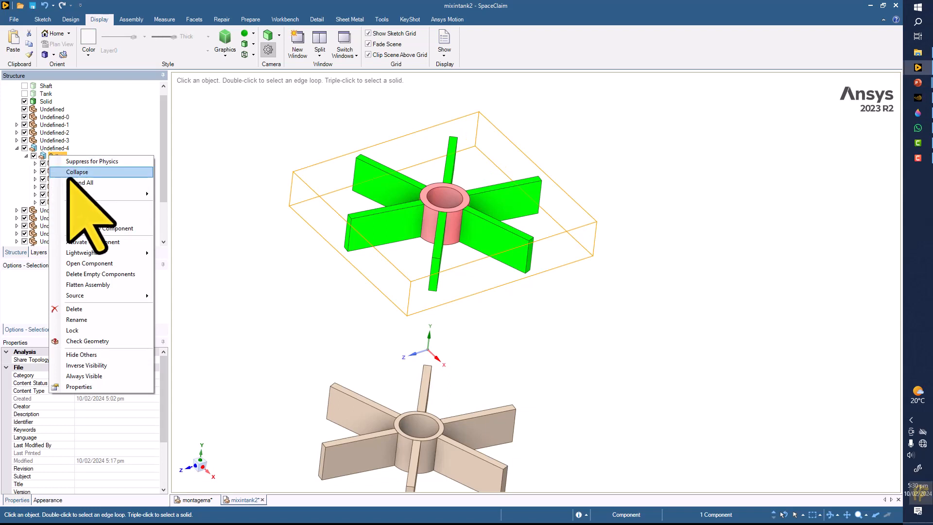
pyautogui.click(72, 181)
pyautogui.rightClick(54, 149)
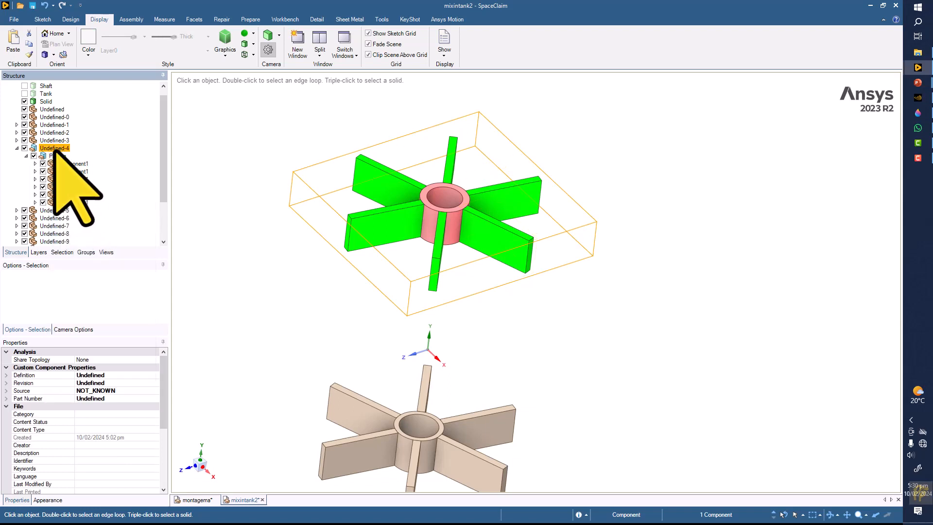
pyautogui.click(75, 177)
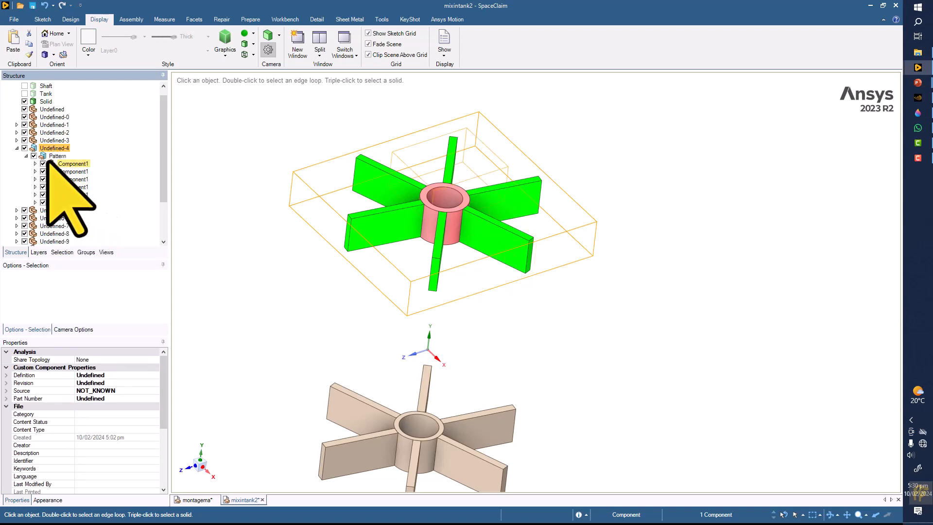
# - Expand the blade components under Pattern and select the first blade body to inspect its pattern relationship
pyautogui.rightClick(55, 157)
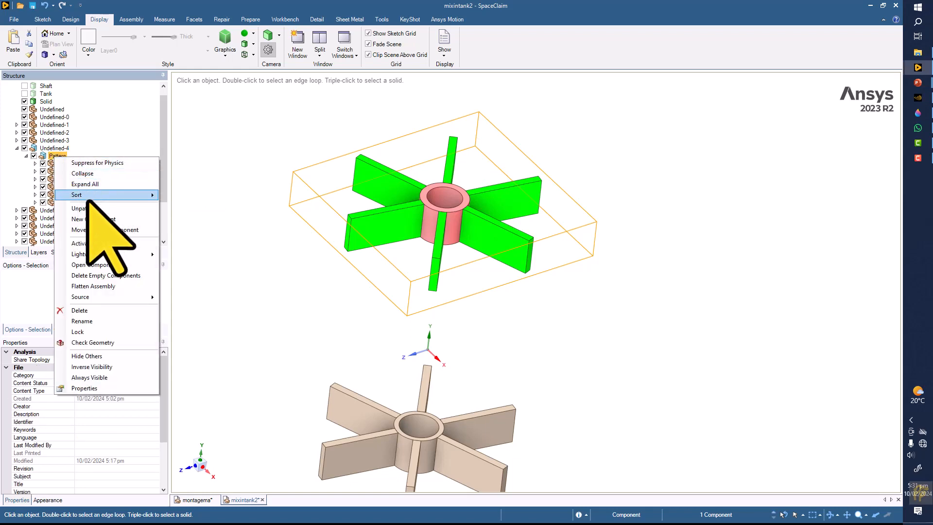
pyautogui.click(88, 184)
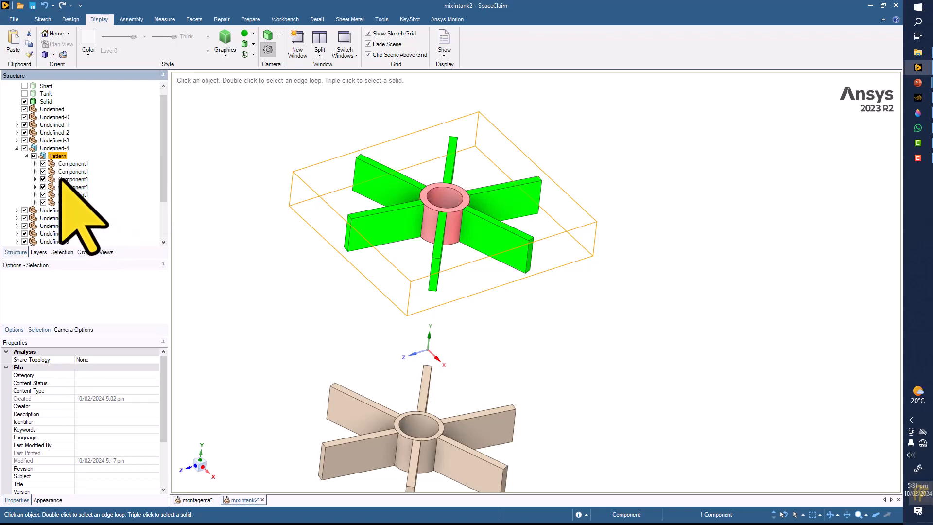
pyautogui.click(35, 194)
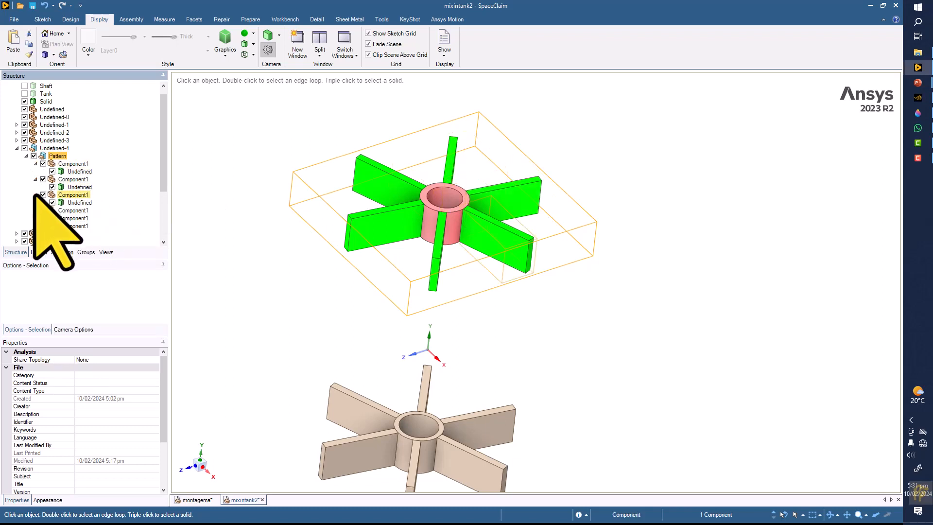
pyautogui.click(36, 242)
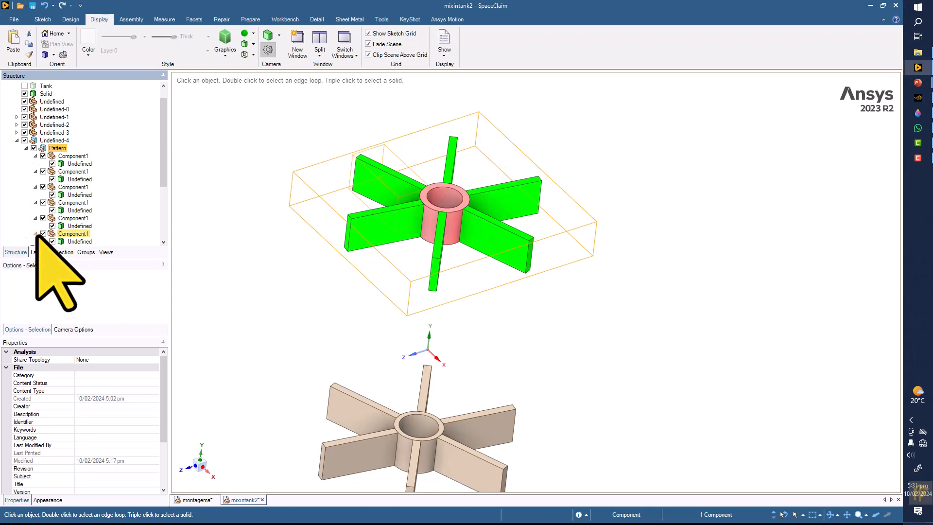
pyautogui.click(78, 164)
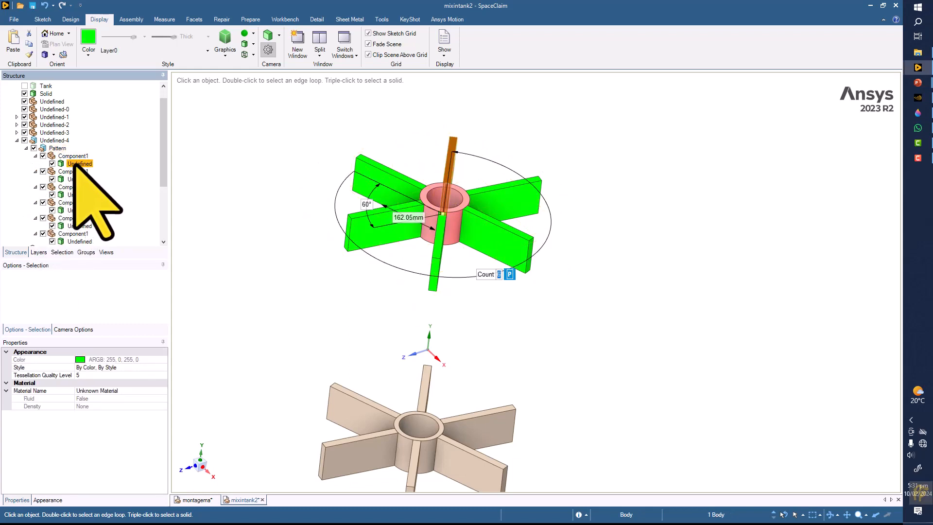
# - Unpattern the Pattern component under Undefined-4 and expand the first blade components of the result
pyautogui.rightClick(57, 148)
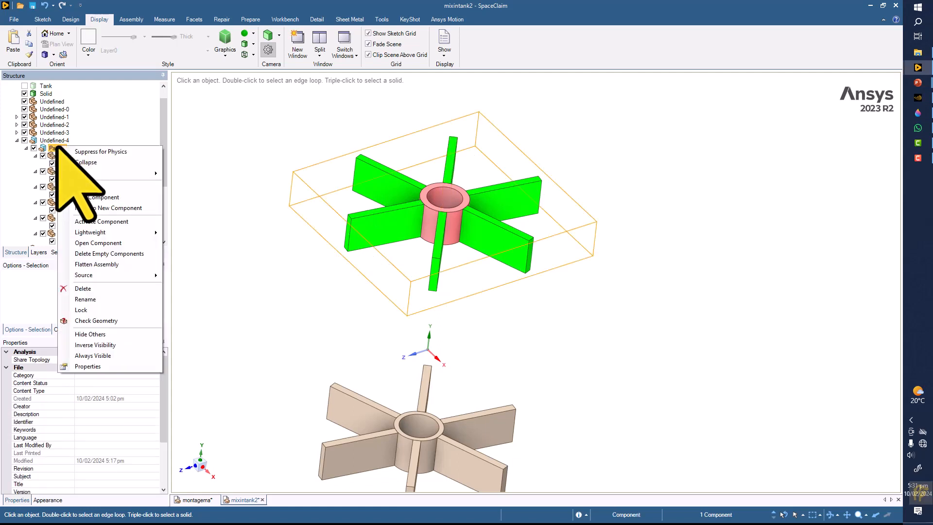
pyautogui.click(82, 186)
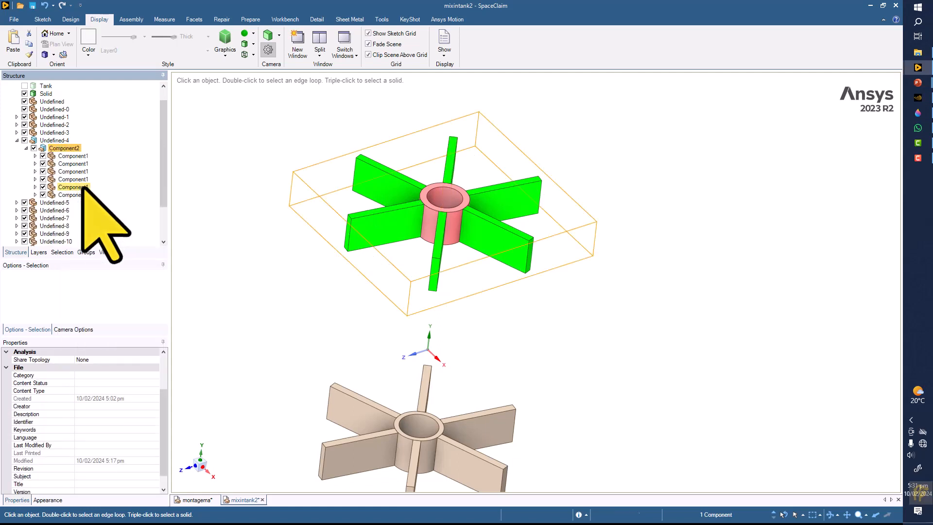
pyautogui.click(35, 156)
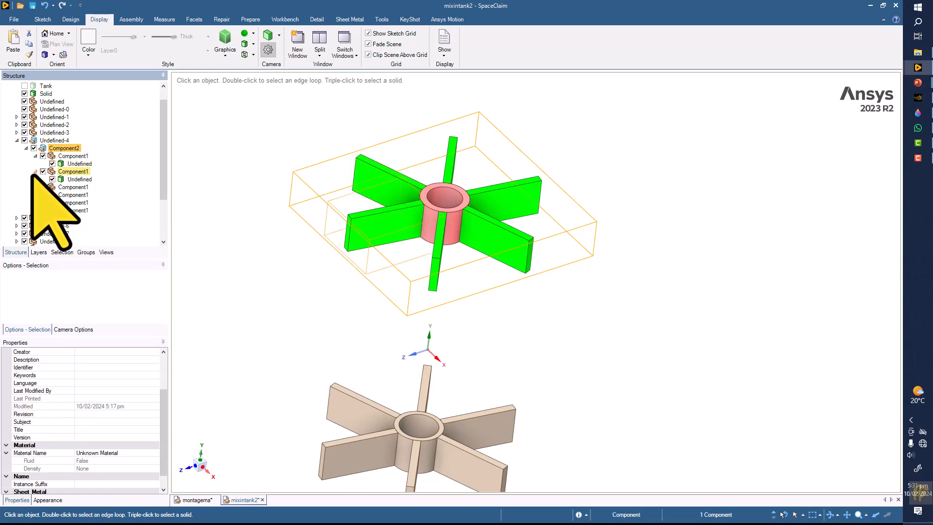
pyautogui.click(35, 171)
pyautogui.click(35, 186)
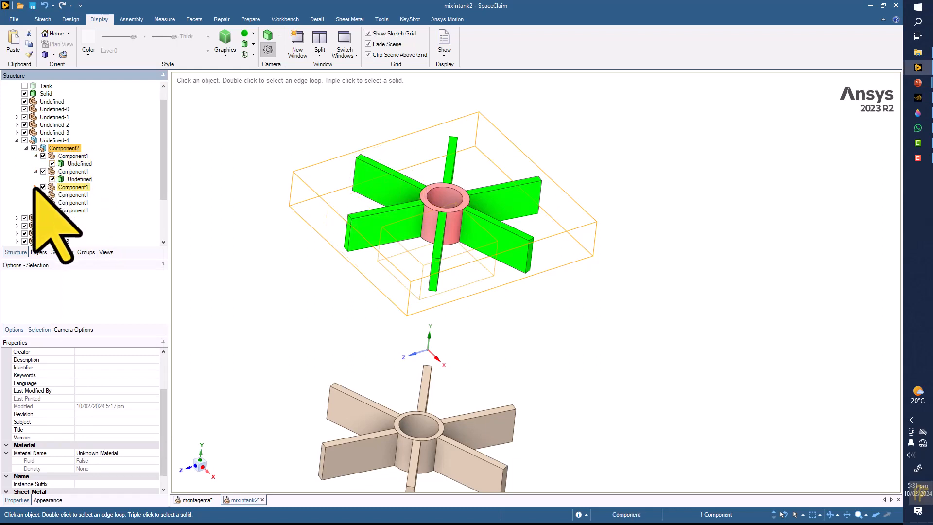
# - Recolor the blades dark red by changing the color of one blade
pyautogui.click(370, 183)
pyautogui.click(89, 49)
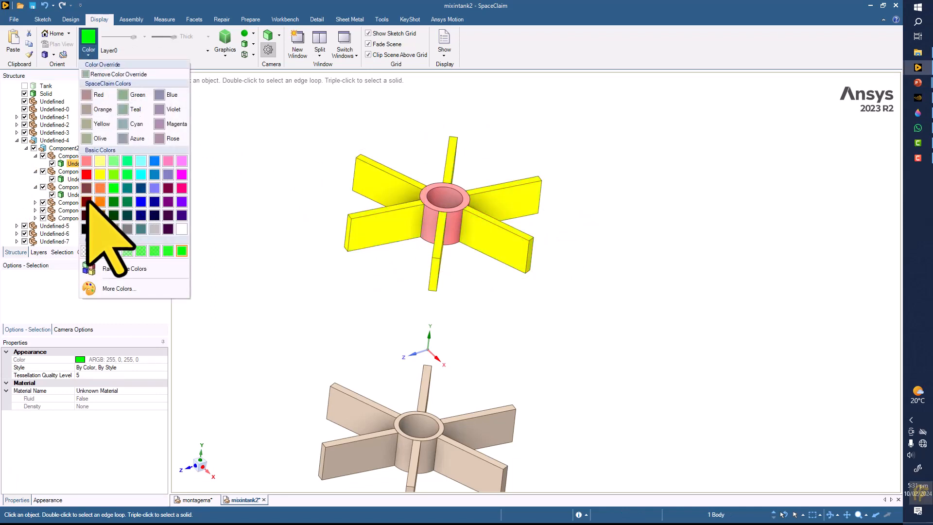
pyautogui.click(86, 201)
pyautogui.click(323, 188)
pyautogui.moveTo(322, 188); pyautogui.dragTo(301, 194, button='middle')
# - Select the six blade bodies inside the Component1 components and move them to the root level of mixintank2
pyautogui.click(35, 202)
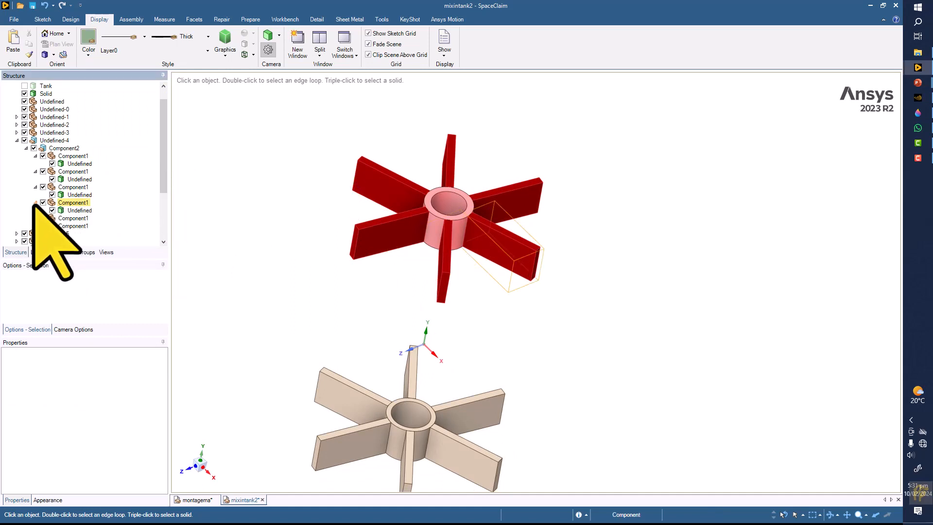
pyautogui.click(78, 164)
pyautogui.keyDown('ctrl'); pyautogui.click(79, 179); pyautogui.keyUp('ctrl')
pyautogui.keyDown('ctrl'); pyautogui.click(79, 195); pyautogui.keyUp('ctrl')
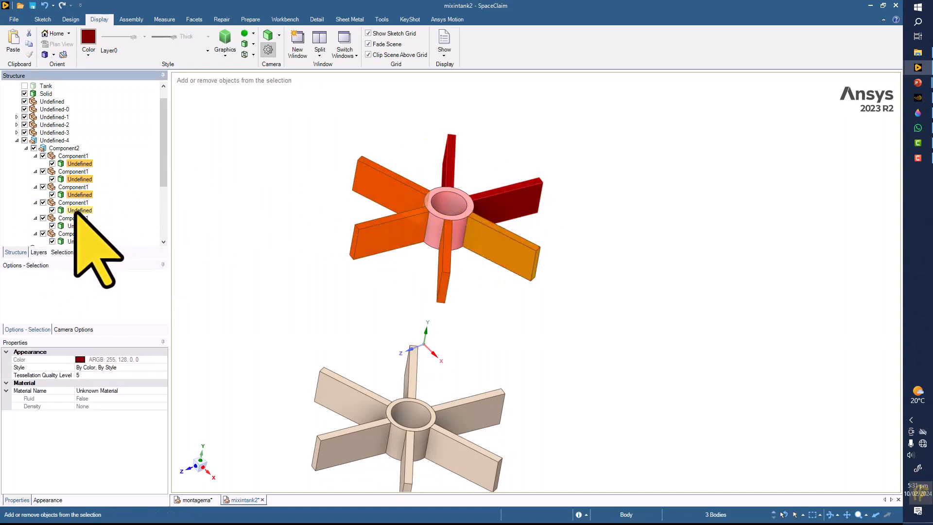
pyautogui.keyDown('ctrl'); pyautogui.click(79, 211); pyautogui.keyUp('ctrl')
pyautogui.keyDown('ctrl'); pyautogui.click(79, 226); pyautogui.keyUp('ctrl')
pyautogui.keyDown('ctrl'); pyautogui.click(78, 241); pyautogui.keyUp('ctrl')
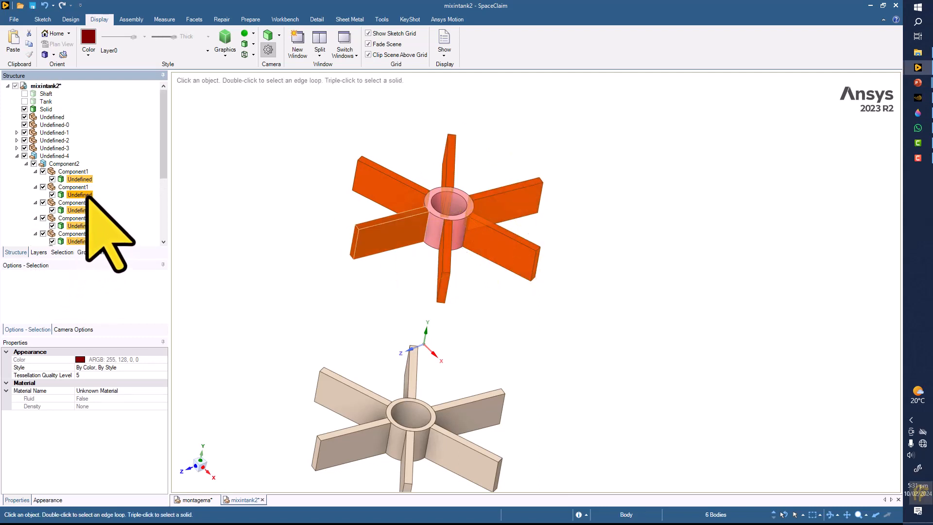
pyautogui.moveTo(315, 163); pyautogui.dragTo(292, 163, button='middle')
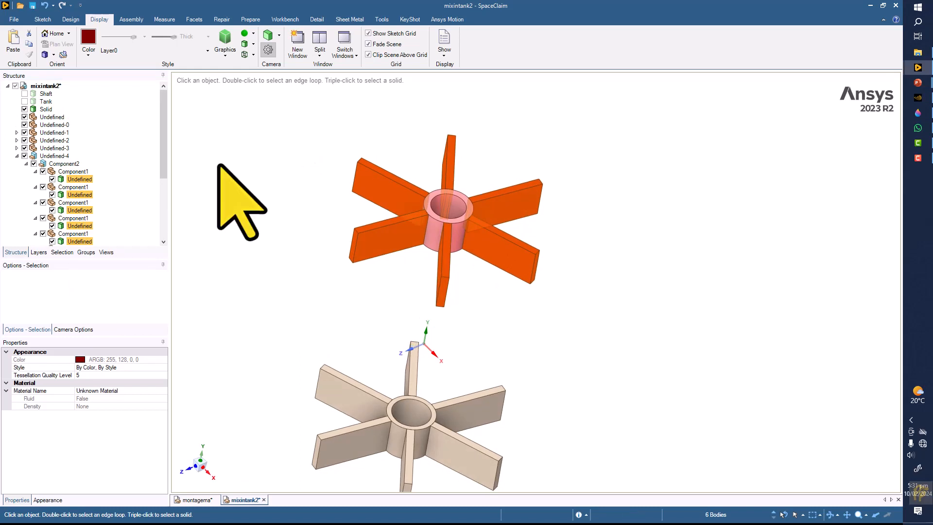
pyautogui.moveTo(82, 179); pyautogui.dragTo(52, 91)
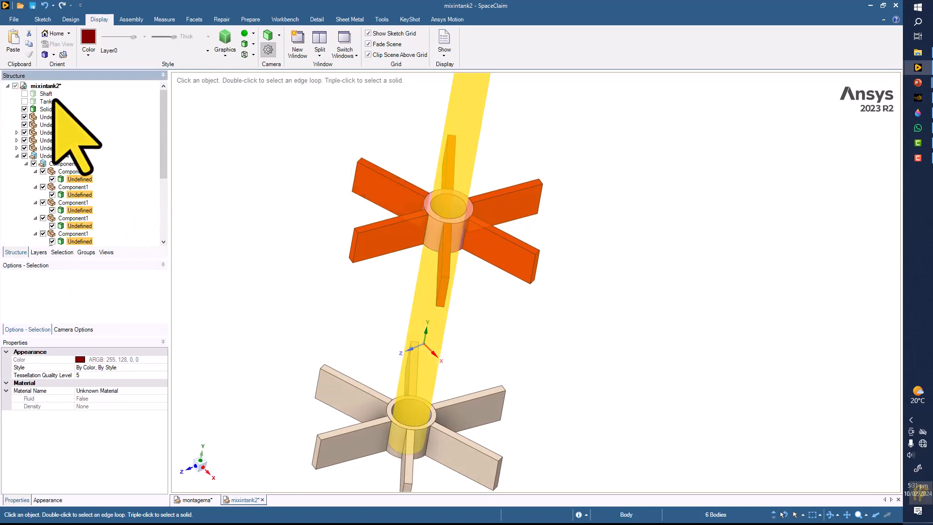
pyautogui.moveTo(80, 179); pyautogui.dragTo(57, 93)
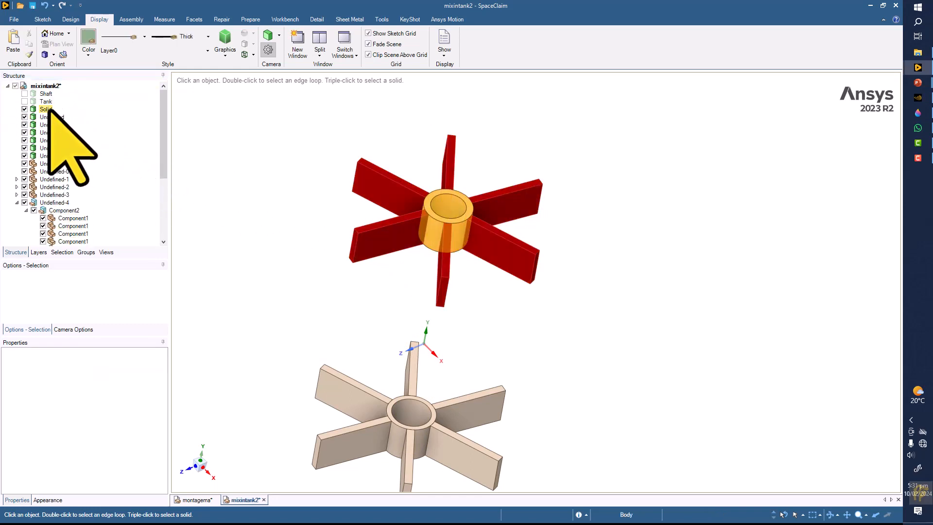
# - Select the hub solid in the structure tree and inspect it together with the blade bodies now at root level
pyautogui.click(50, 108)
pyautogui.click(301, 142)
pyautogui.moveTo(302, 156)
pyautogui.mouseDown(button='middle')
pyautogui.moveTo(301, 165)
pyautogui.moveTo(291, 161)
pyautogui.mouseUp(button='middle')
pyautogui.click(45, 109)
pyautogui.moveTo(226, 174)
pyautogui.mouseDown(button='middle')
pyautogui.moveTo(233, 183)
pyautogui.moveTo(232, 167)
pyautogui.mouseUp(button='middle')
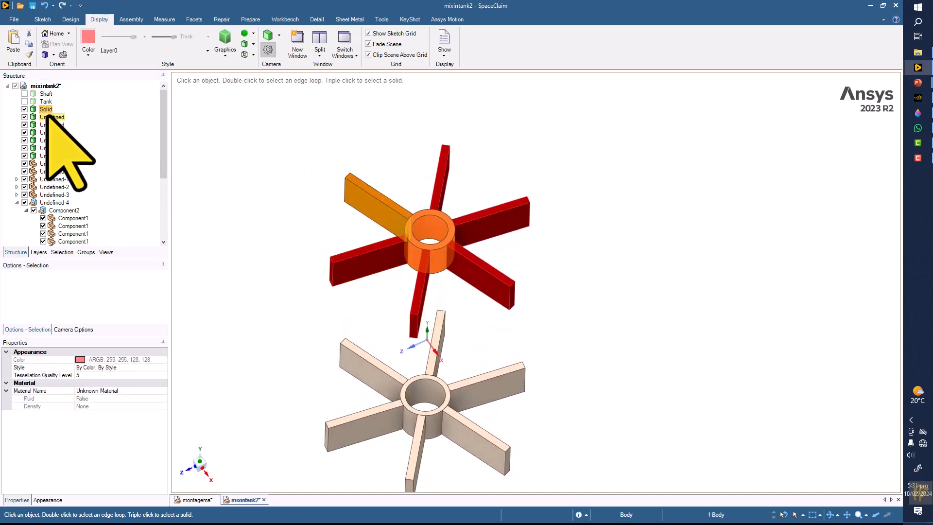
# - Combine the hub with all six blades of the upper impeller, merging them into a single solid
pyautogui.click(73, 19)
pyautogui.click(255, 48)
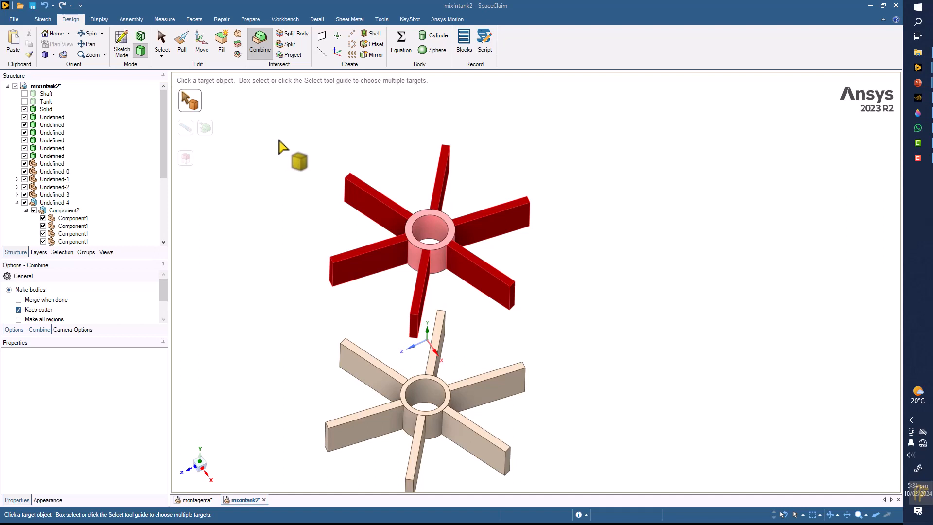
pyautogui.moveTo(279, 184); pyautogui.dragTo(276, 170, button='middle')
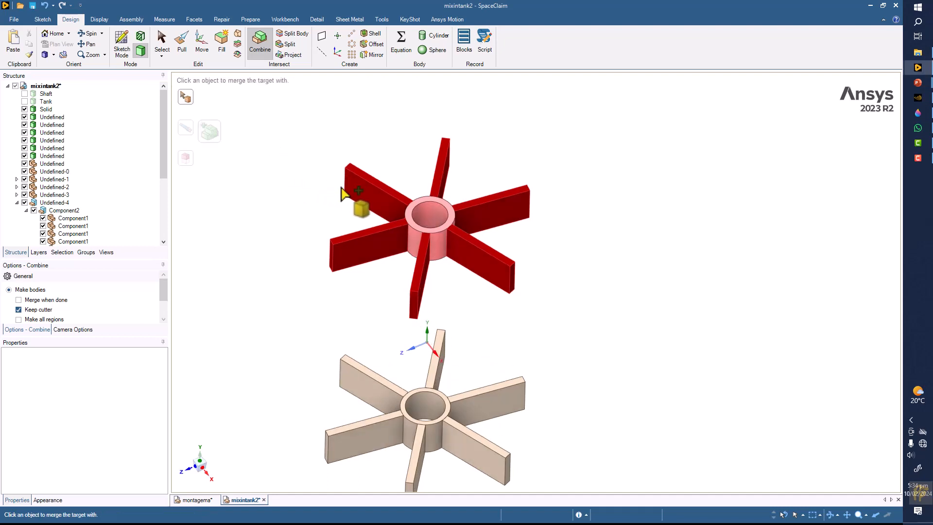
pyautogui.click(414, 228)
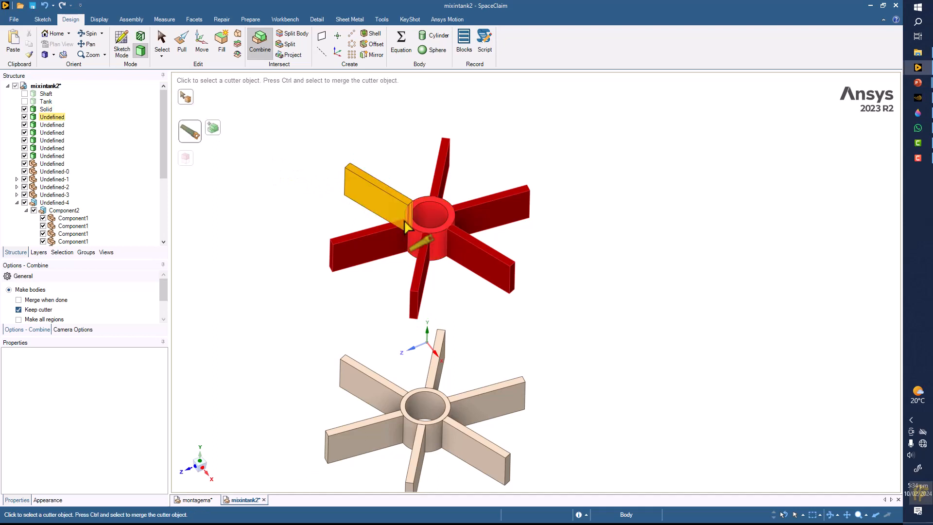
pyautogui.press('ctrl')
pyautogui.click(377, 201)
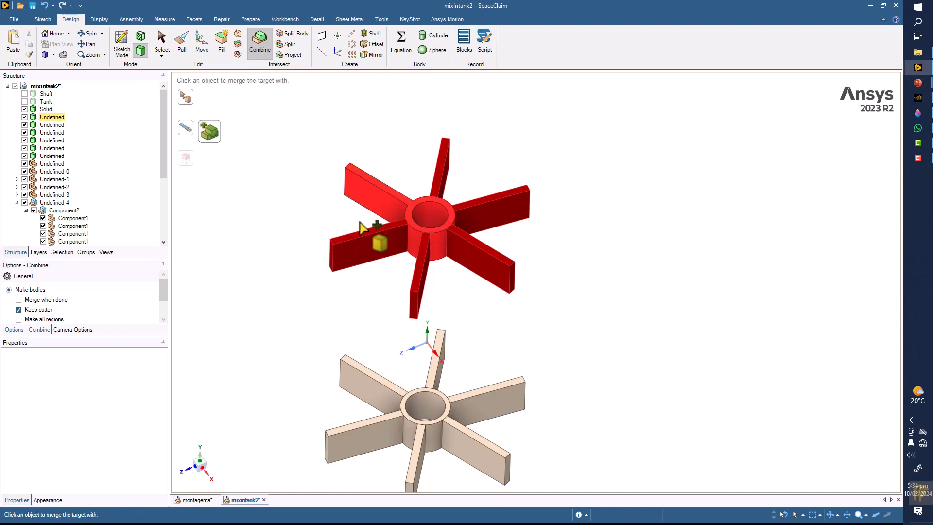
pyautogui.keyDown('ctrl'); pyautogui.click(370, 249); pyautogui.keyUp('ctrl')
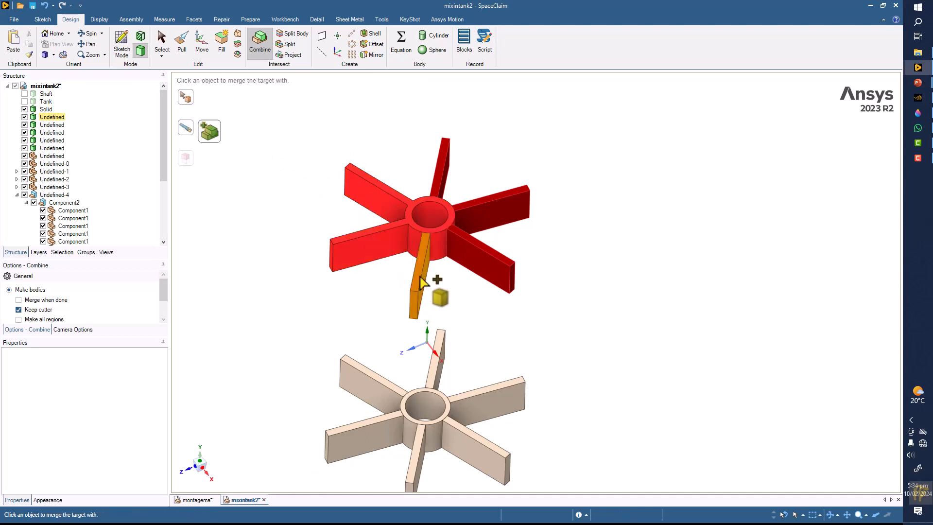
pyautogui.keyDown('ctrl'); pyautogui.click(419, 275); pyautogui.keyUp('ctrl')
pyautogui.keyDown('ctrl'); pyautogui.click(497, 261); pyautogui.keyUp('ctrl')
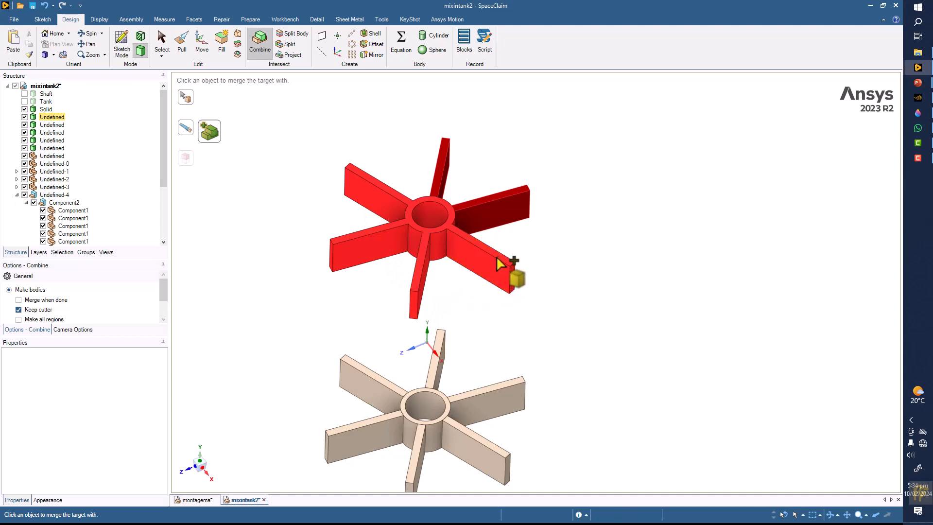
pyautogui.keyDown('ctrl'); pyautogui.click(491, 204); pyautogui.keyUp('ctrl')
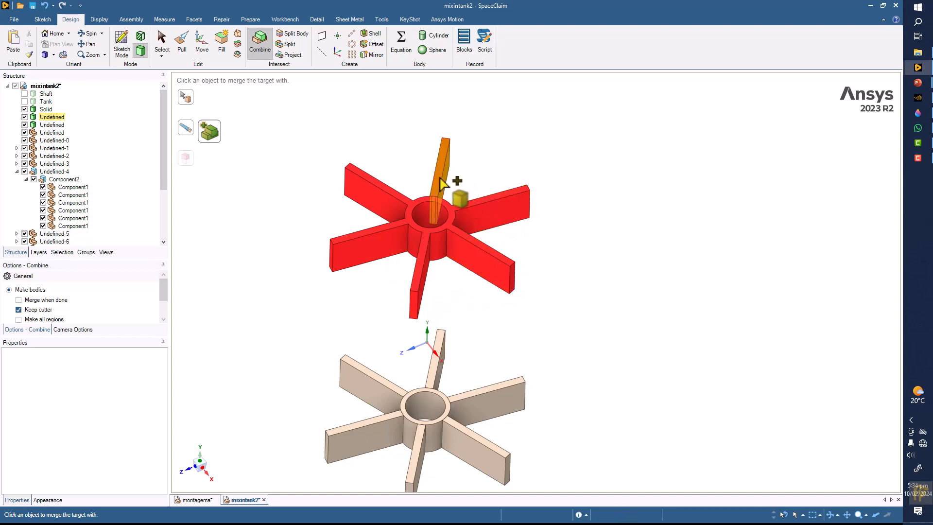
pyautogui.keyDown('ctrl'); pyautogui.click(442, 184); pyautogui.keyUp('ctrl')
pyautogui.click(585, 251)
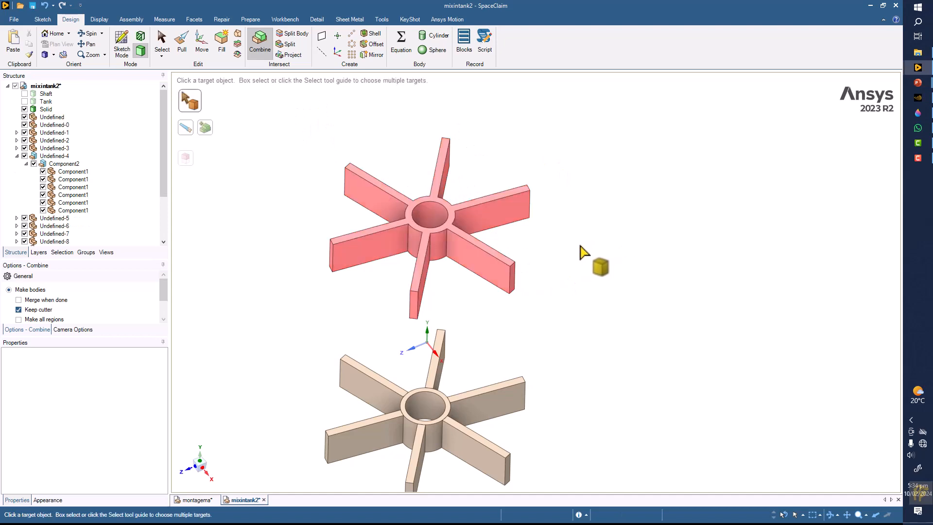
# - Inspect the merged impeller up close, focusing on the top face where the blades meet the hub ring
pyautogui.moveTo(577, 254); pyautogui.dragTo(705, 272, button='middle')
pyautogui.scroll(2, 647, 226)
pyautogui.scroll(2, 672, 245)
pyautogui.keyDown('shift'); pyautogui.moveTo(672, 245); pyautogui.dragTo(785, 301, button='middle'); pyautogui.keyUp('shift')
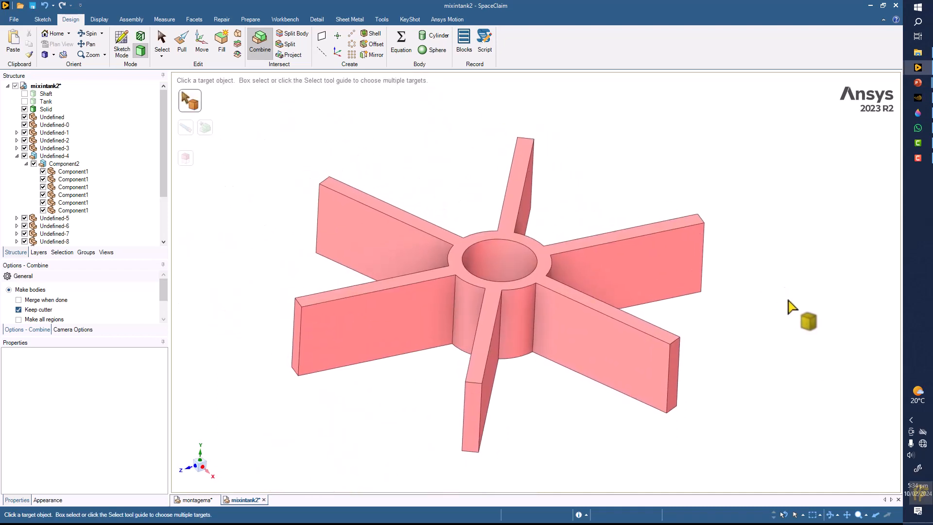
pyautogui.click(918, 492)
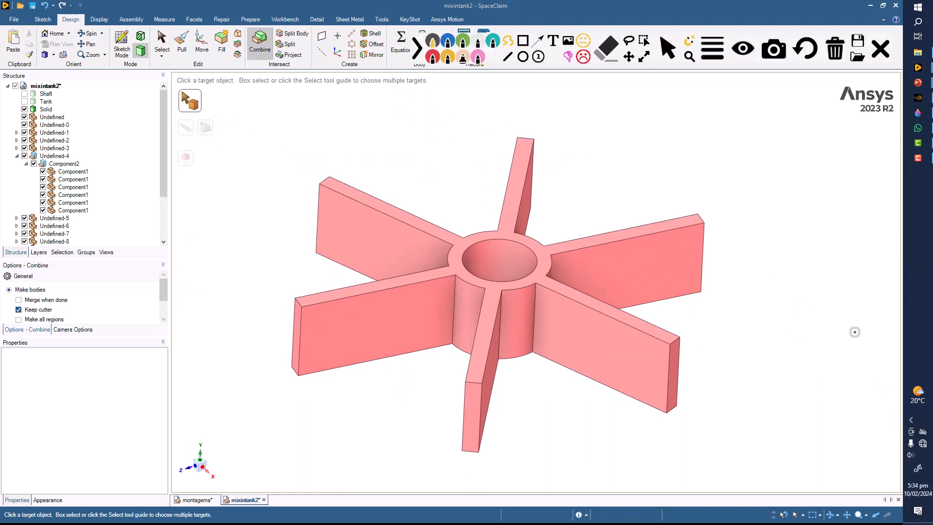
pyautogui.click(447, 41)
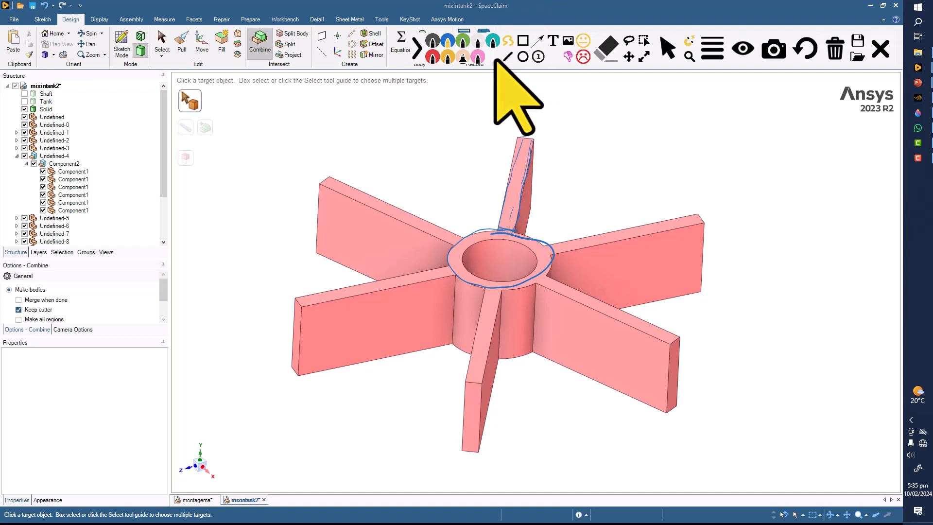
pyautogui.press('Escape')
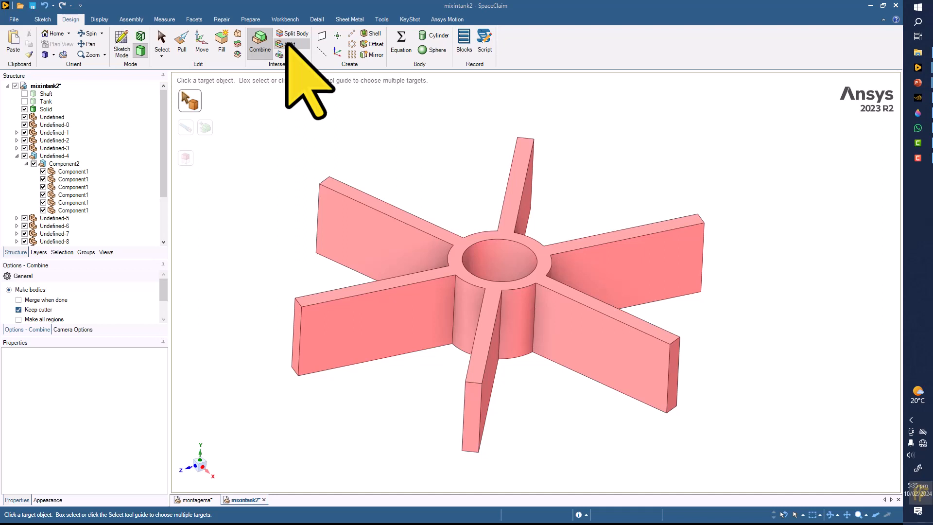
# - Split the upper impeller's top face with the hub's outer cylindrical face, separating the hub ring from the six blade tops
pyautogui.click(223, 22)
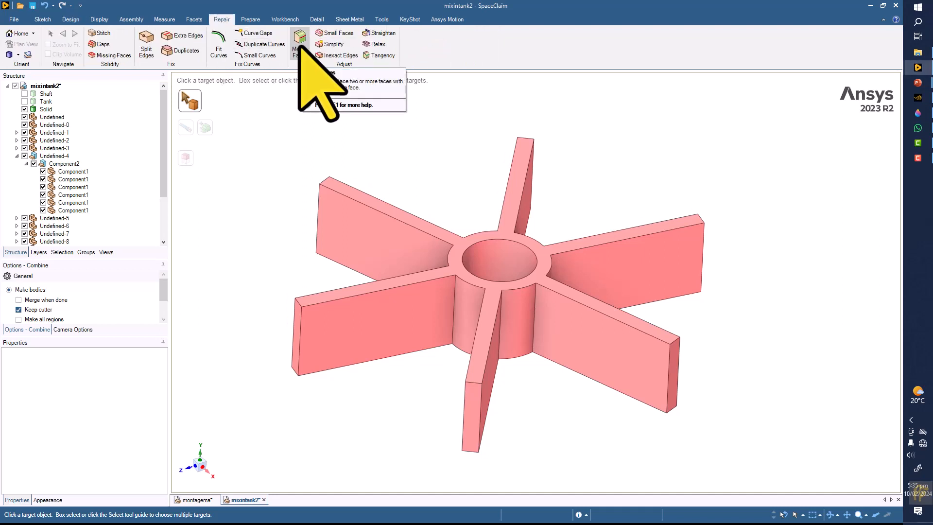
pyautogui.click(74, 20)
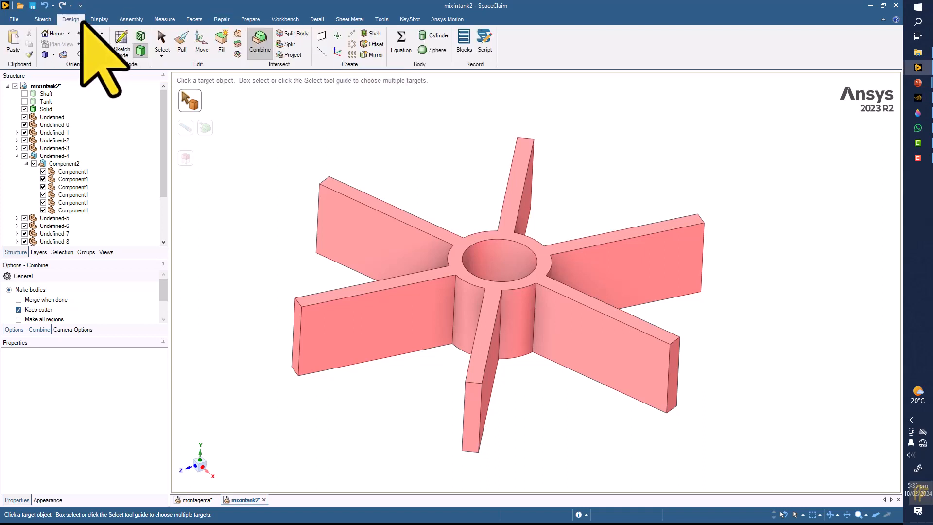
pyautogui.click(291, 44)
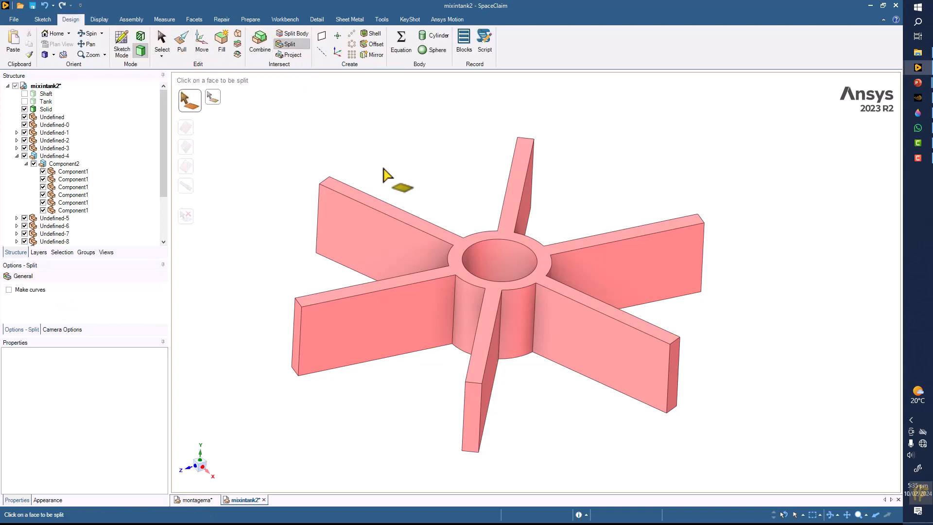
pyautogui.click(474, 249)
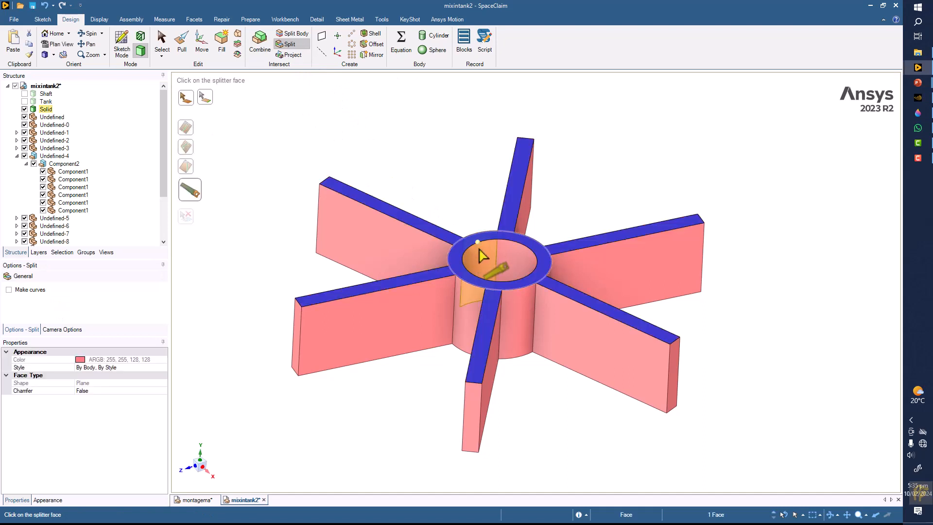
pyautogui.scroll(2, 476, 255)
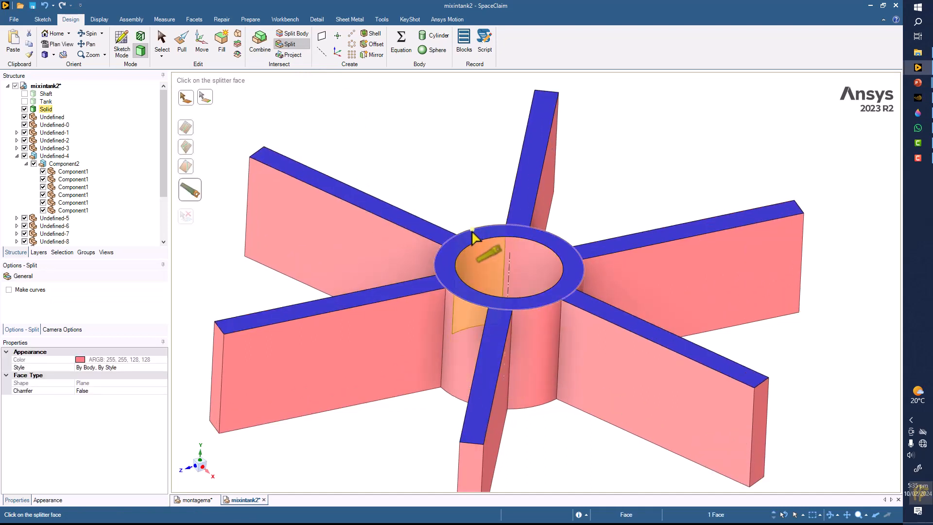
pyautogui.scroll(5, 469, 239)
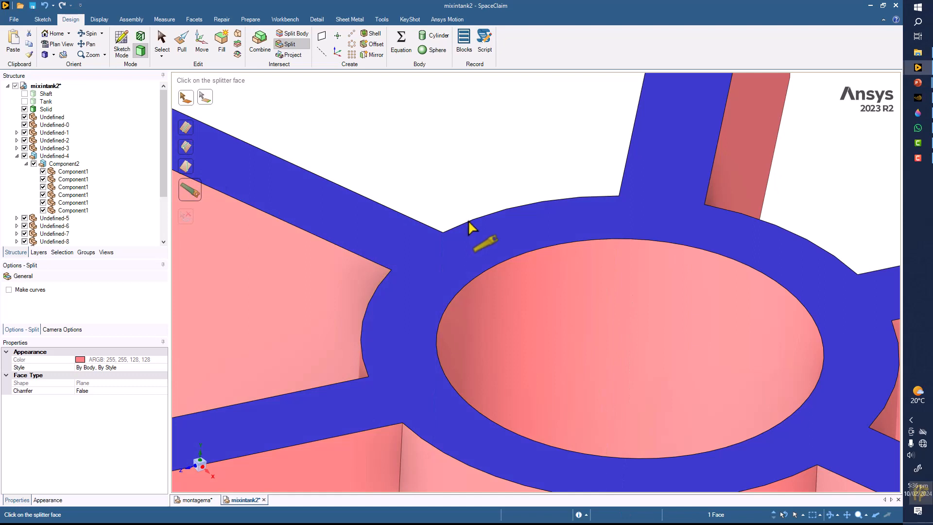
pyautogui.scroll(-5, 469, 226)
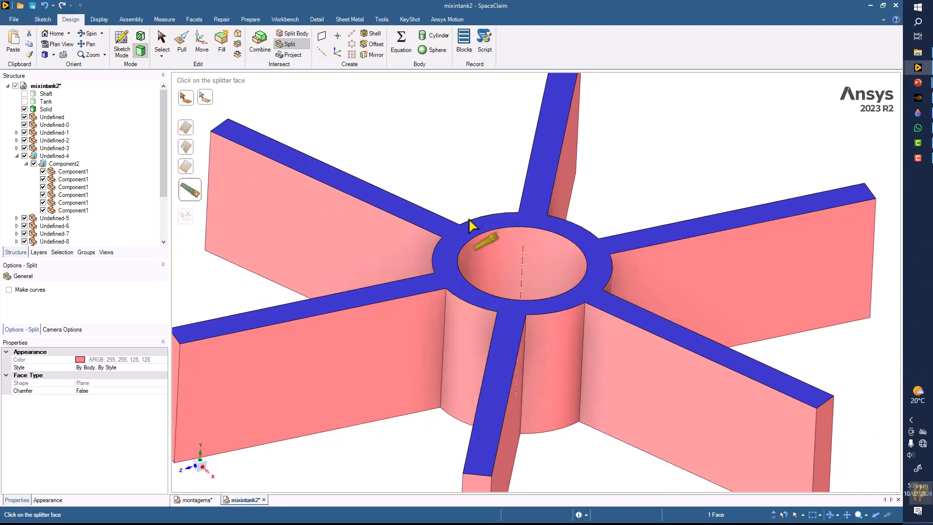
pyautogui.click(462, 144)
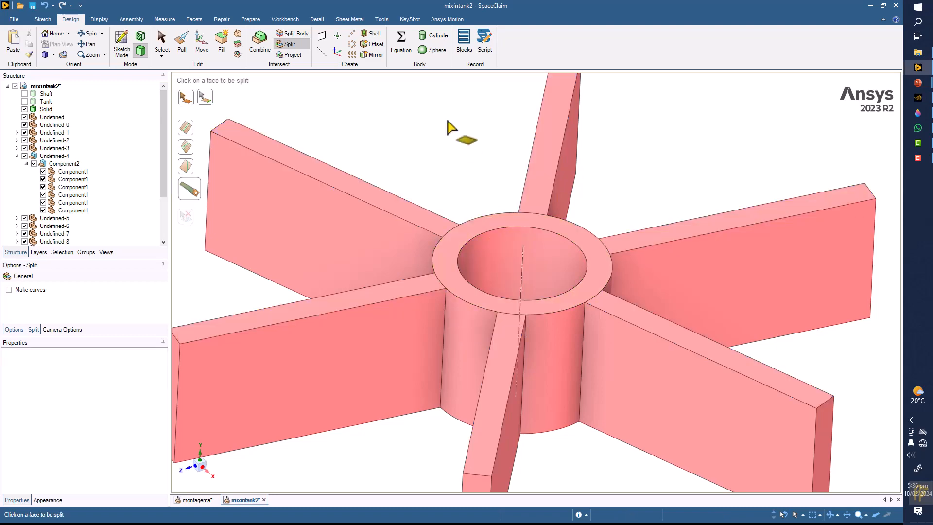
# - Examine the split top face up close, selecting the hub ring and an adjoining blade face to check where they meet
pyautogui.scroll(2, 481, 212)
pyautogui.moveTo(416, 178); pyautogui.dragTo(464, 218, button='middle')
pyautogui.scroll(2, 451, 220)
pyautogui.scroll(6, 450, 221)
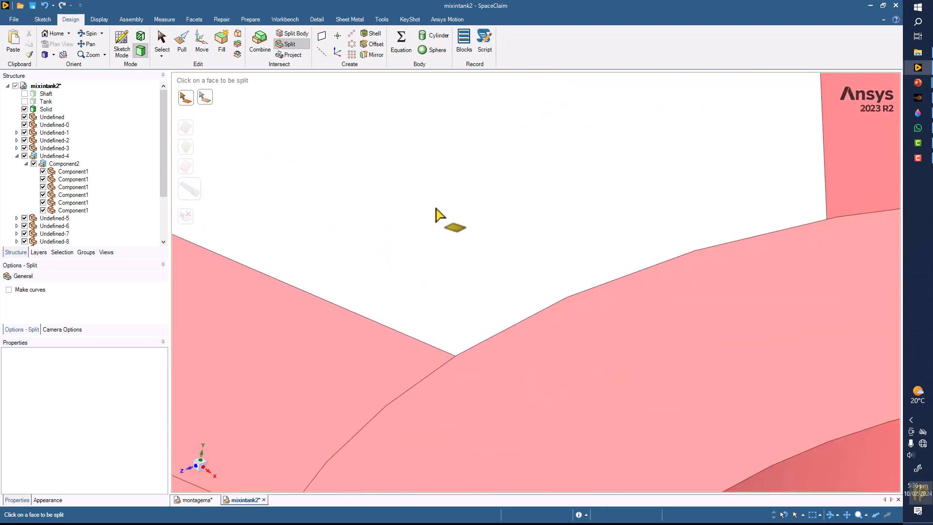
pyautogui.click(162, 40)
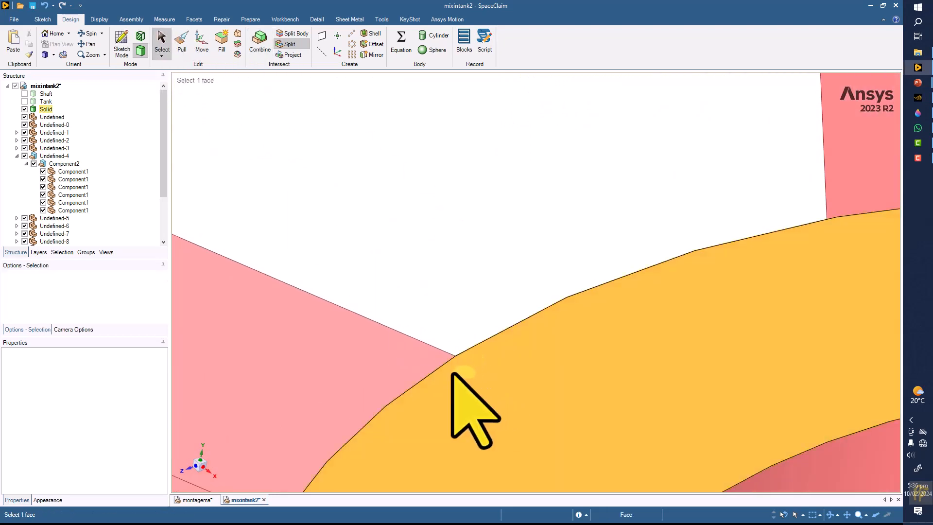
pyautogui.click(427, 375)
pyautogui.click(486, 394)
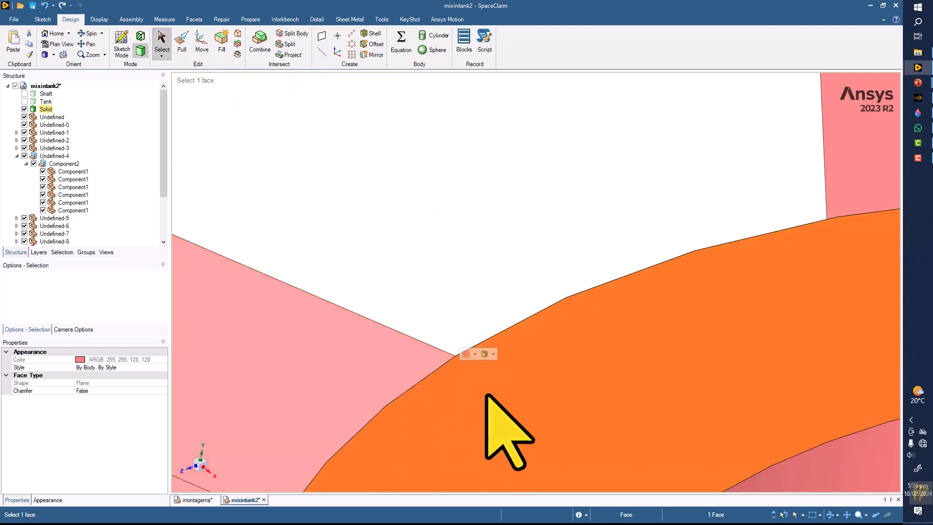
pyautogui.scroll(-5, 486, 395)
pyautogui.click(675, 284)
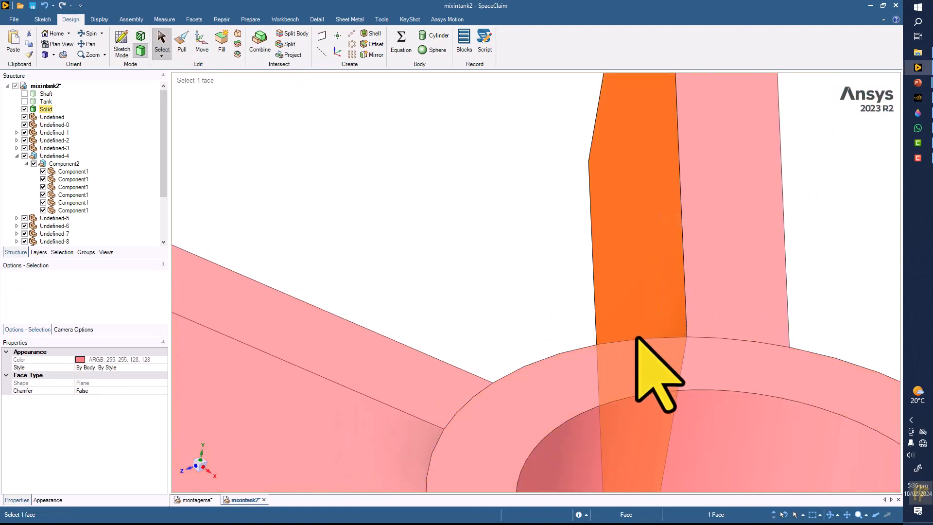
pyautogui.scroll(-3, 636, 337)
pyautogui.click(632, 346)
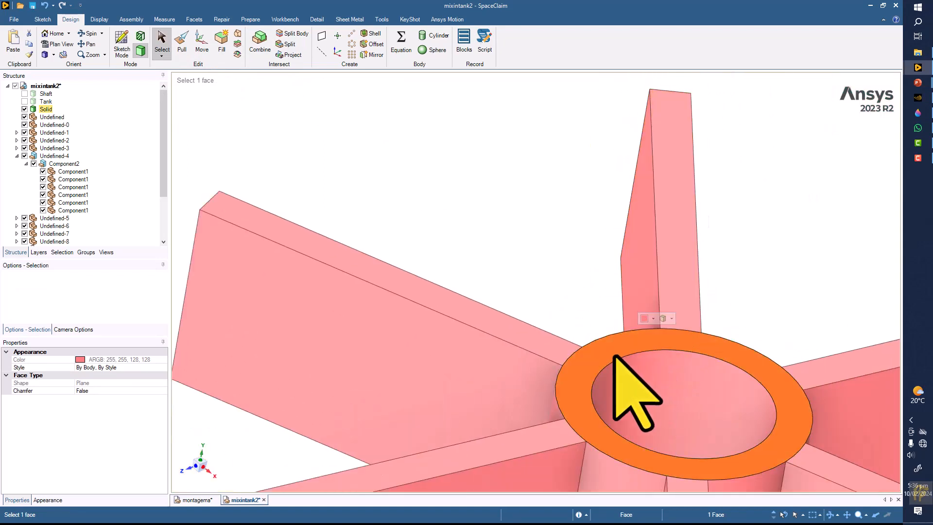
# - Split the upper impeller's bottom face with the hub's outer cylindrical face, separating the ring from the blade undersides
pyautogui.scroll(-6, 607, 370)
pyautogui.click(583, 301)
pyautogui.moveTo(583, 302); pyautogui.dragTo(554, 115, button='middle')
pyautogui.keyDown('shift'); pyautogui.moveTo(483, 219); pyautogui.dragTo(403, 272, button='middle'); pyautogui.keyUp('shift')
pyautogui.scroll(1, 415, 183)
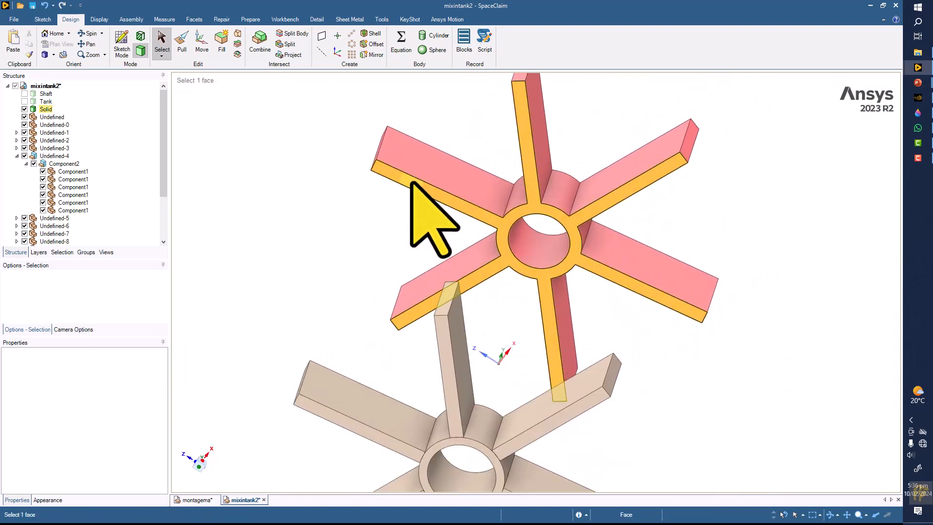
pyautogui.moveTo(413, 184); pyautogui.dragTo(354, 215, button='middle')
pyautogui.click(286, 44)
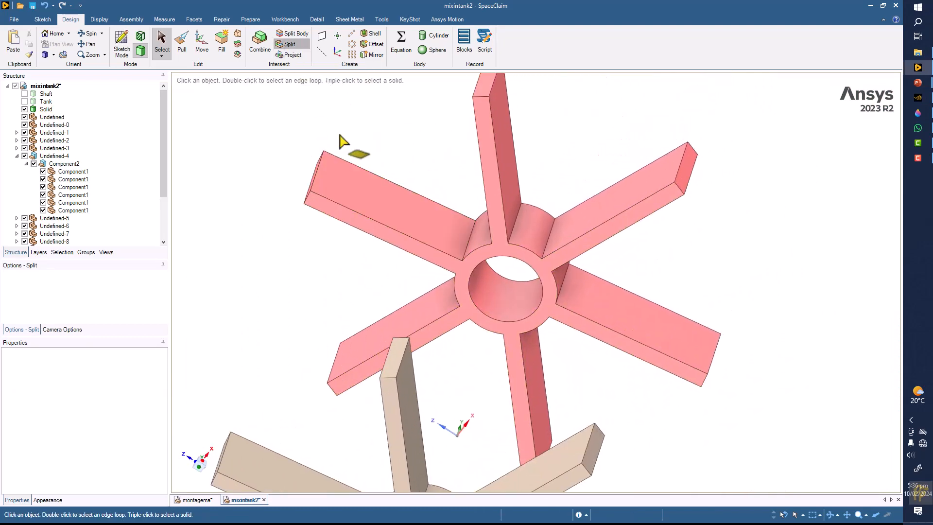
pyautogui.scroll(4, 444, 250)
pyautogui.click(529, 343)
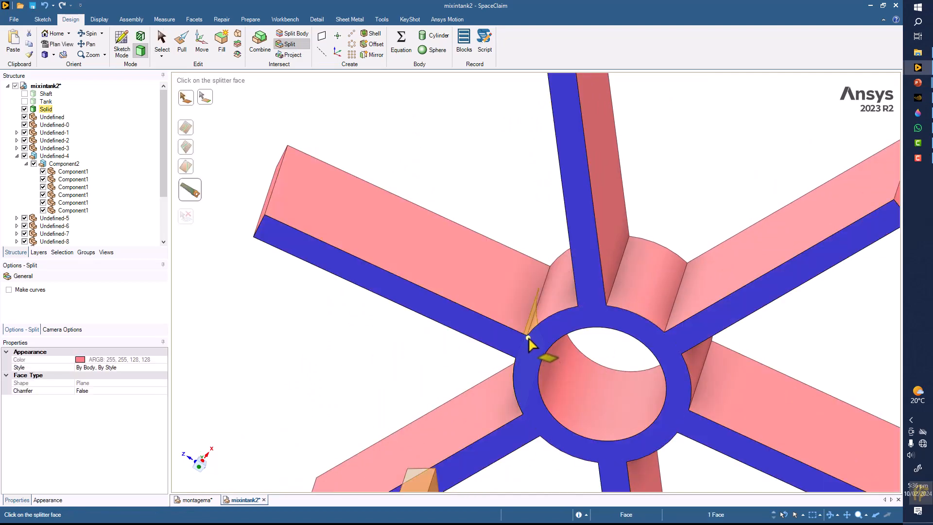
pyautogui.click(530, 341)
pyautogui.scroll(-4, 383, 222)
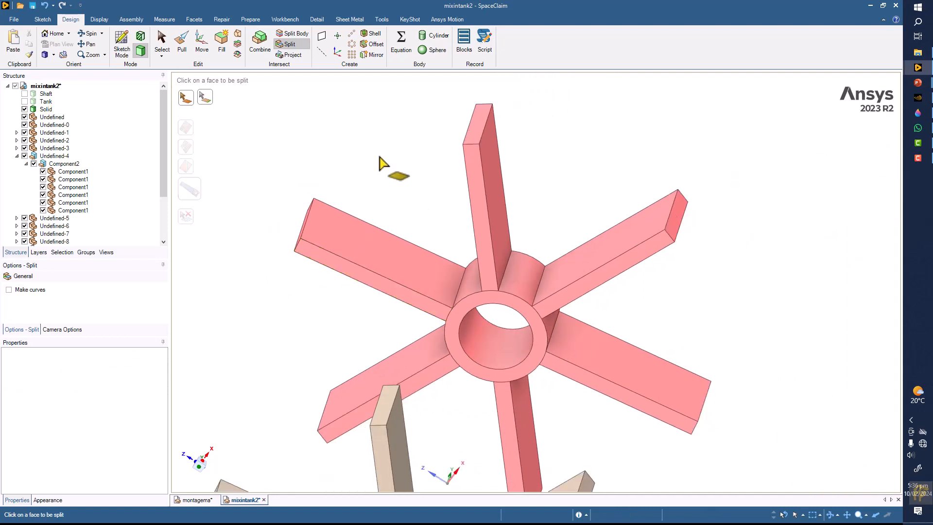
# - Bring both impellers into view from above and open the display options
pyautogui.moveTo(382, 223); pyautogui.dragTo(365, 289, button='middle')
pyautogui.scroll(-5, 376, 270)
pyautogui.scroll(4, 452, 241)
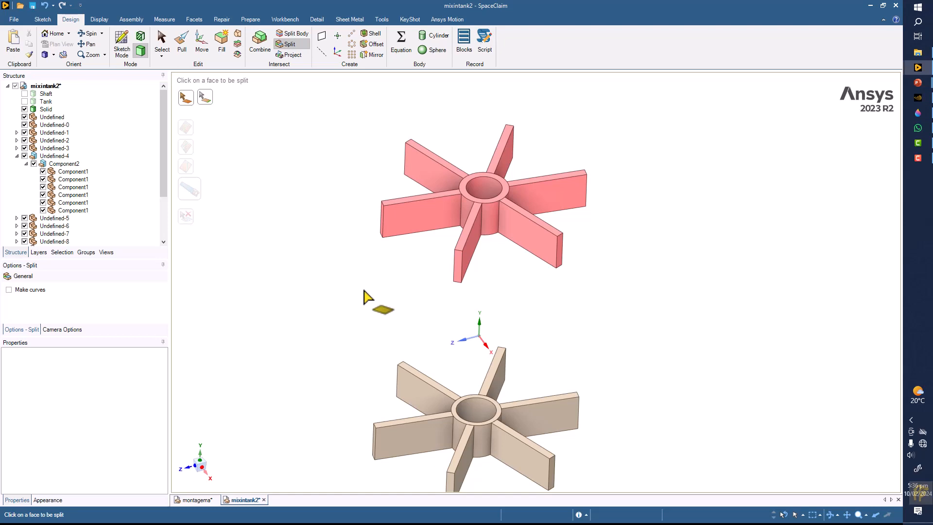
pyautogui.click(102, 19)
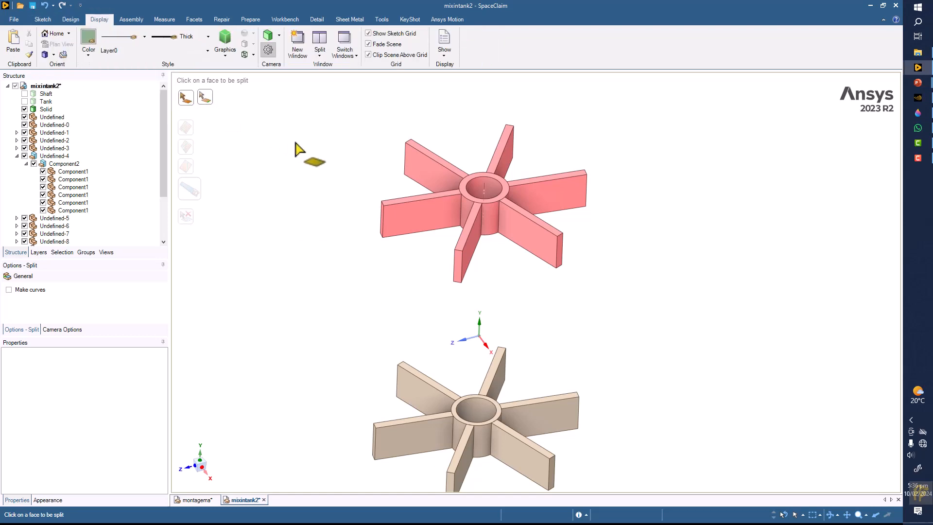